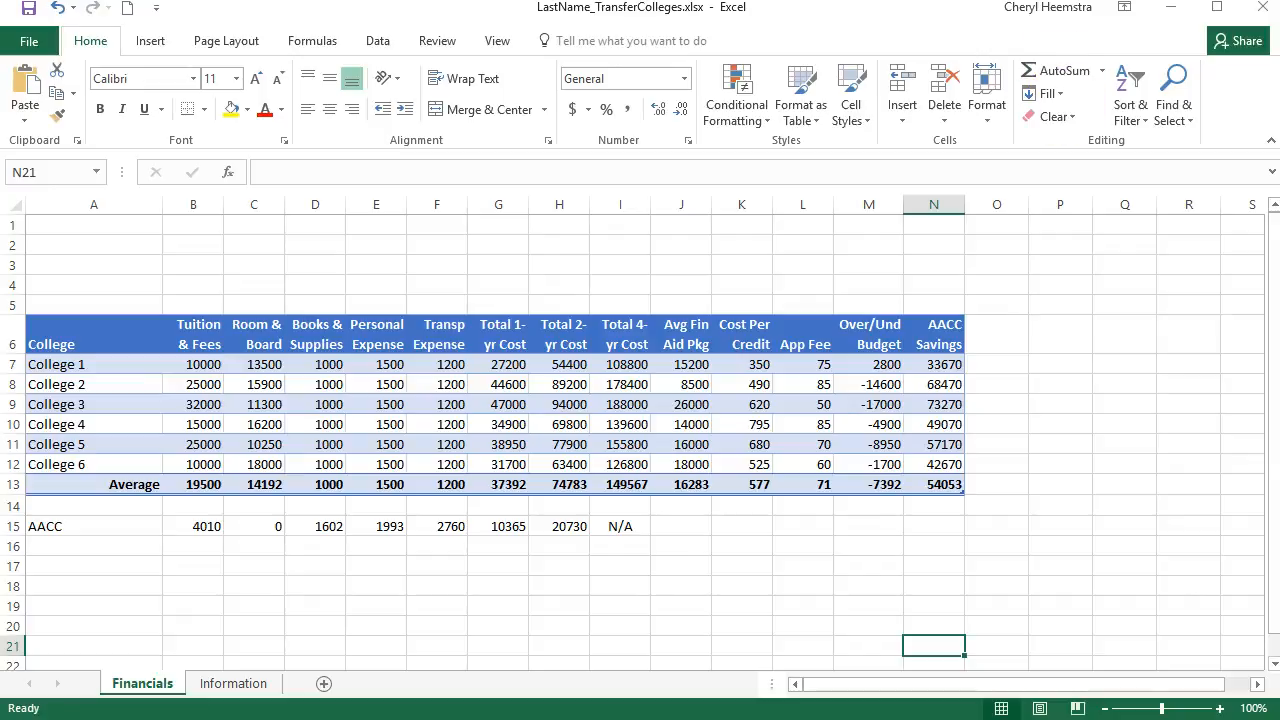
Apply Comma Style with no decimal places to all the college and average figures in B7:N13
left_click_drag(205, 365, 926, 486)
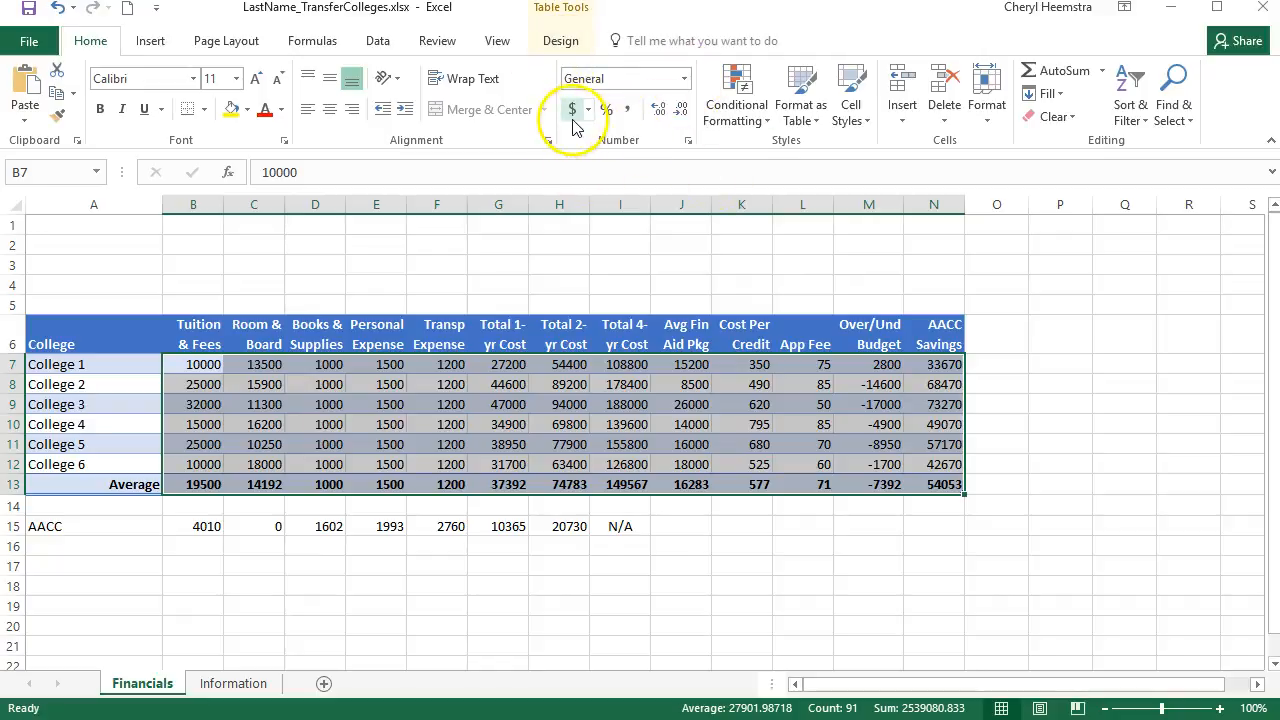
left_click(630, 112)
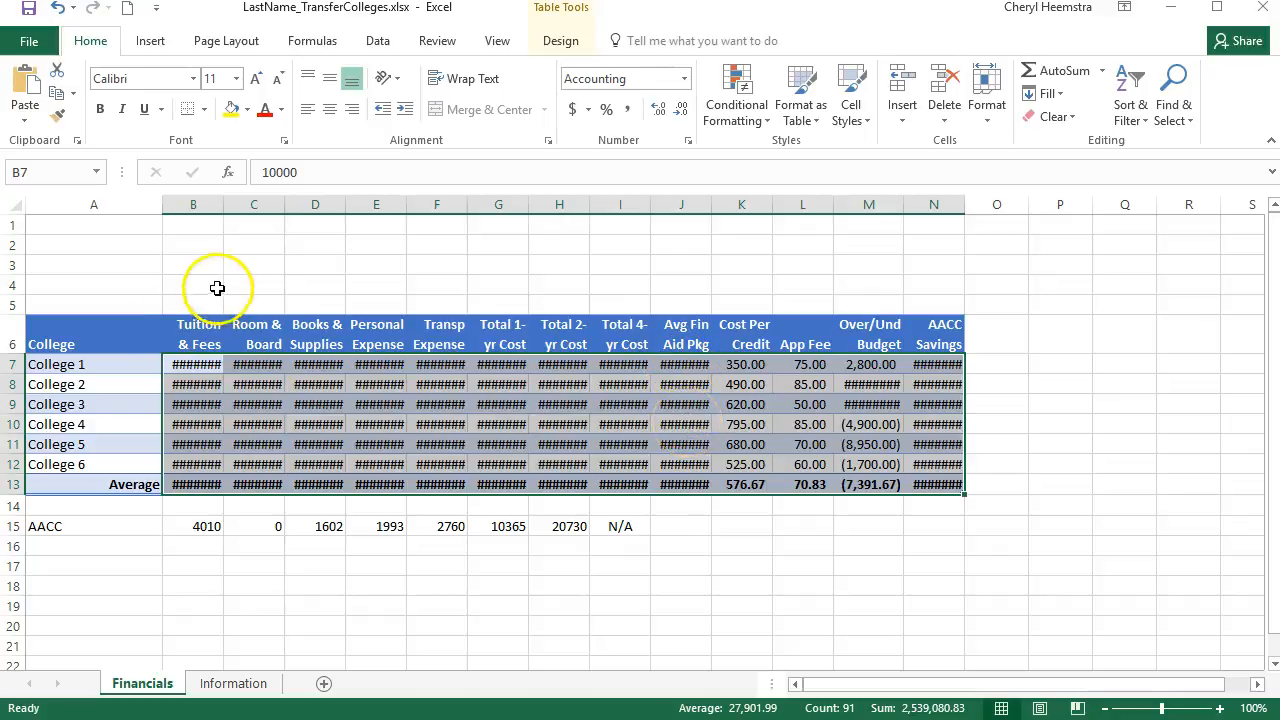
double_click(222, 205)
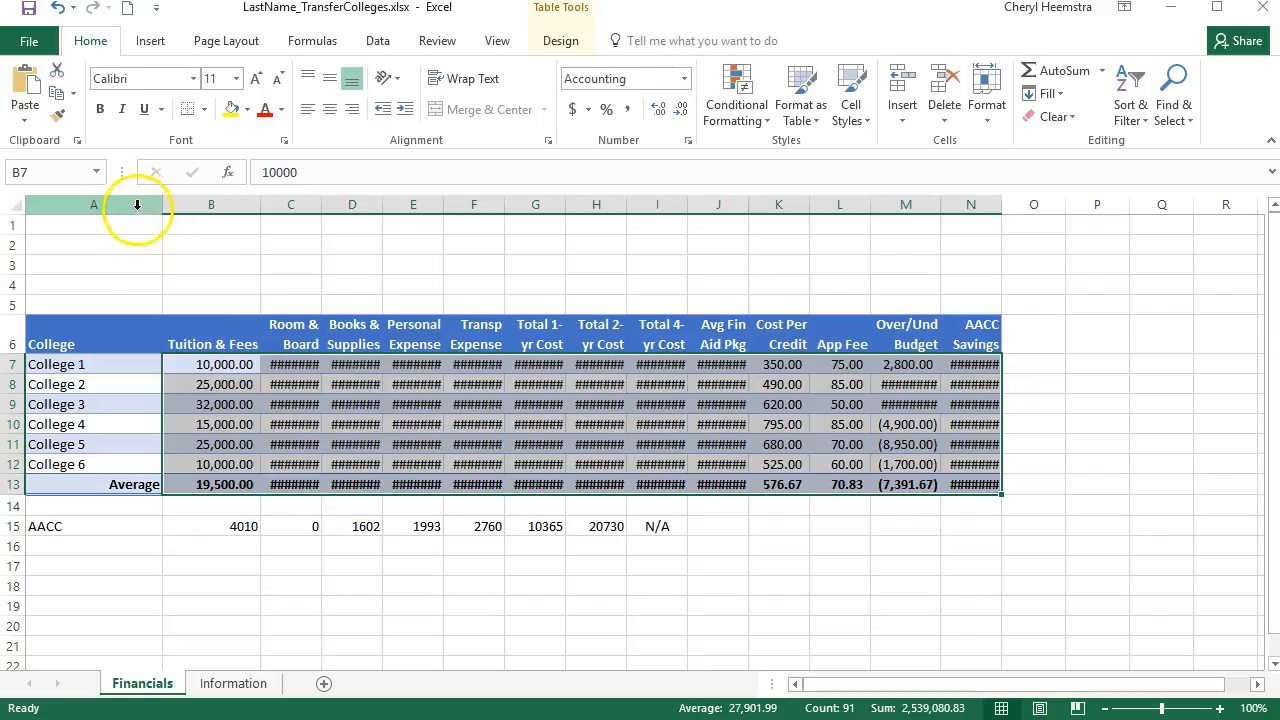
left_click(60, 9)
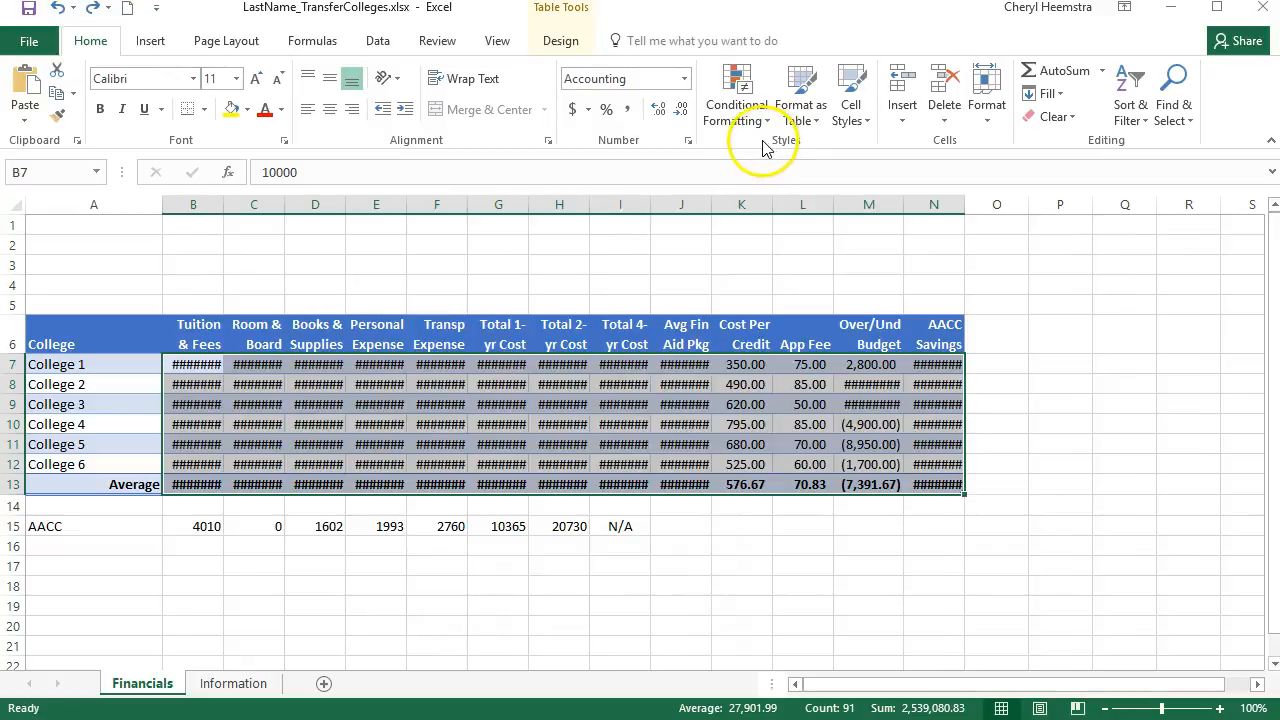
left_click(681, 110)
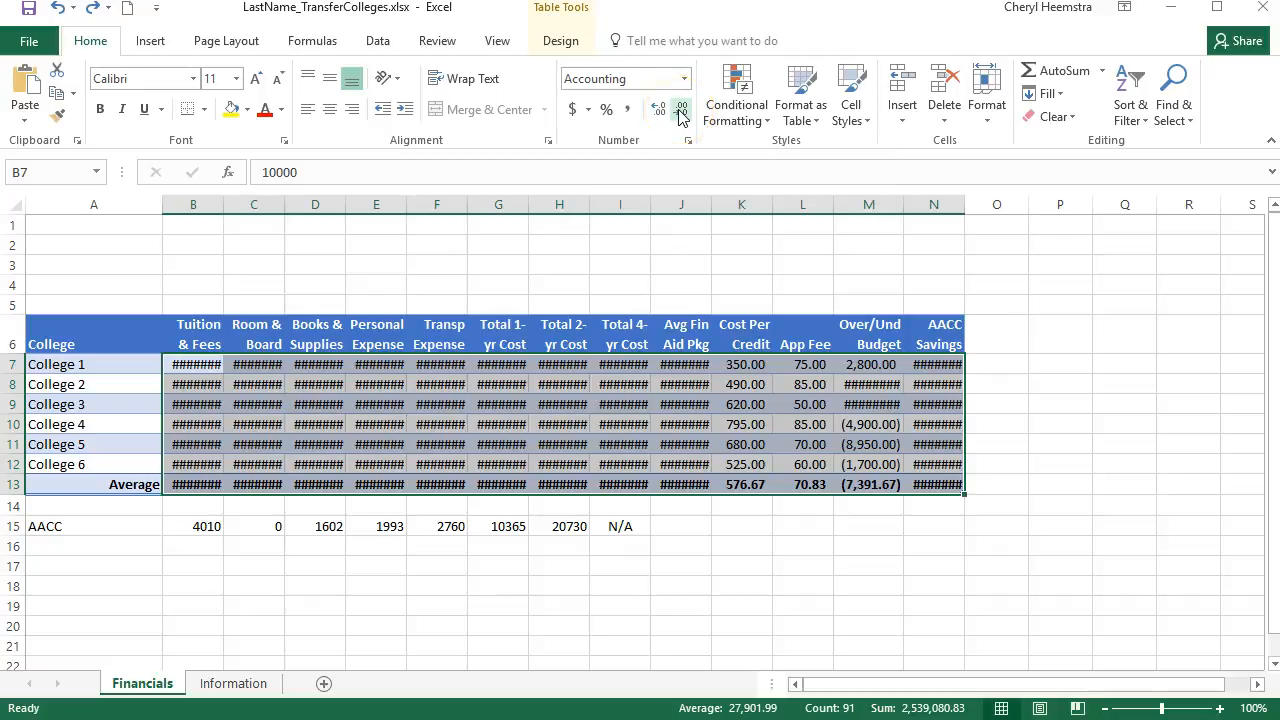
left_click(681, 110)
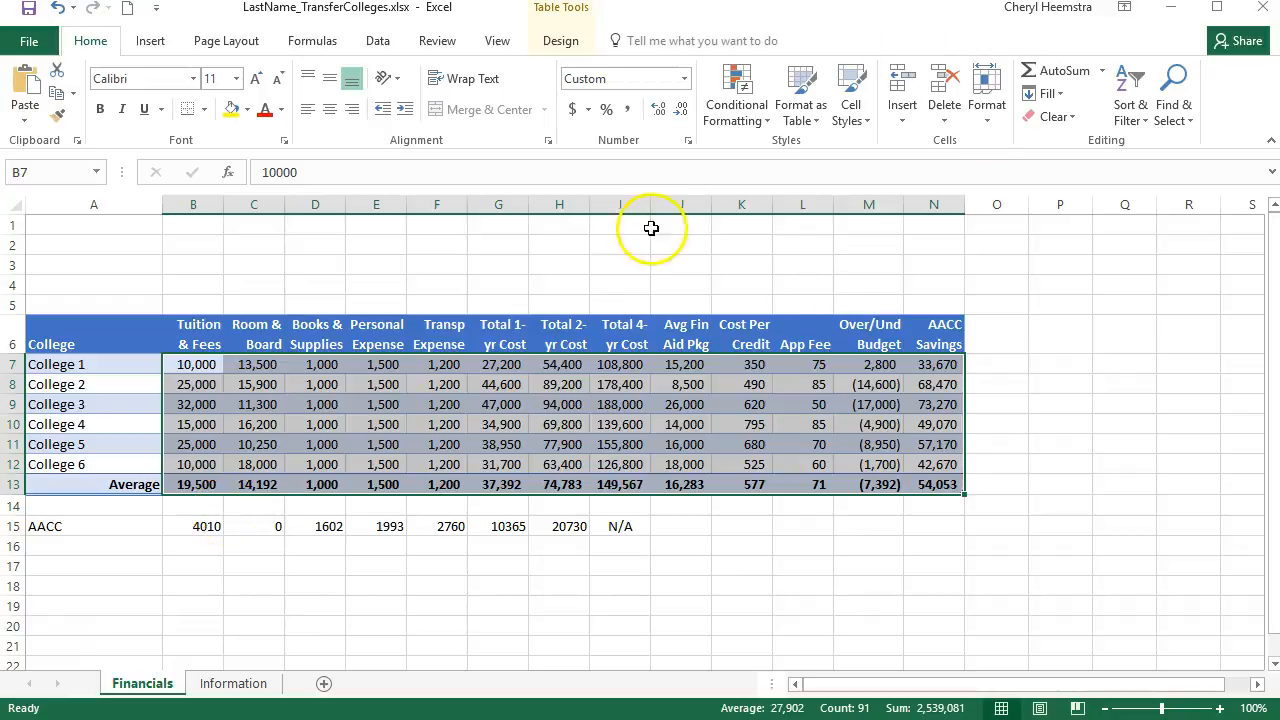
Try the Accounting number format without decimals on B7:N13 and autofit the Total 4-yr Cost column
left_click(573, 112)
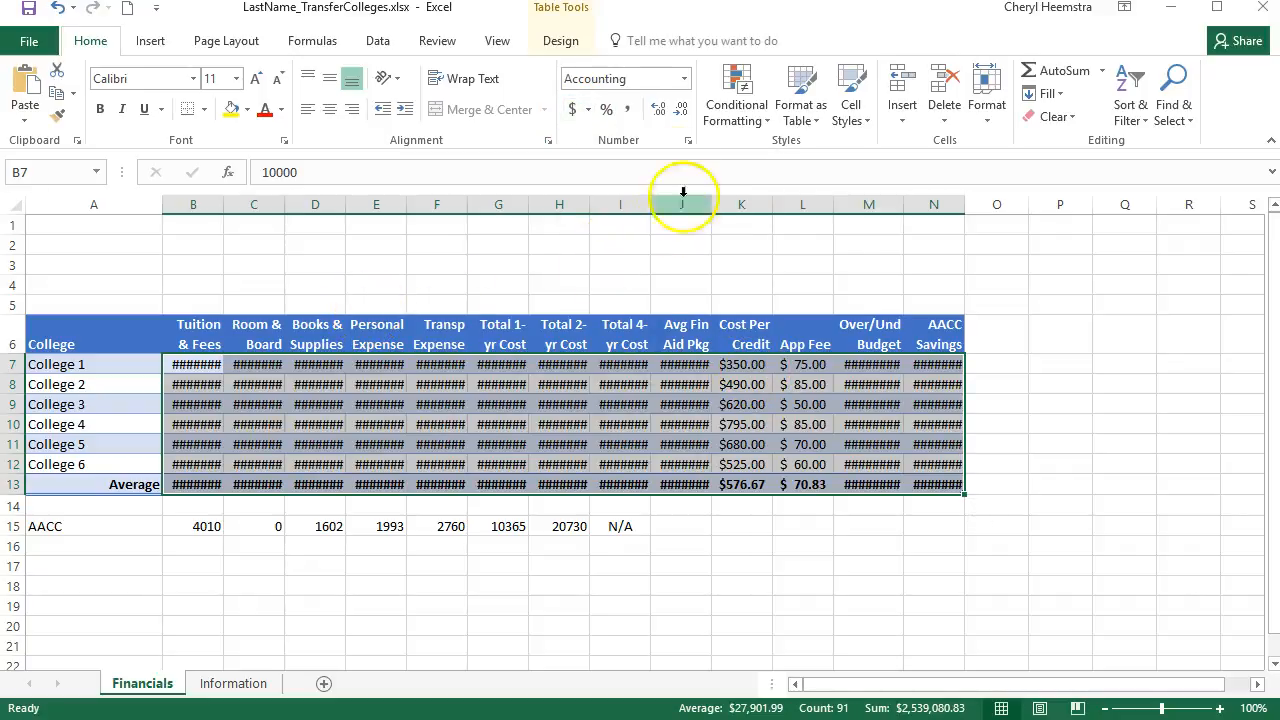
left_click(680, 112)
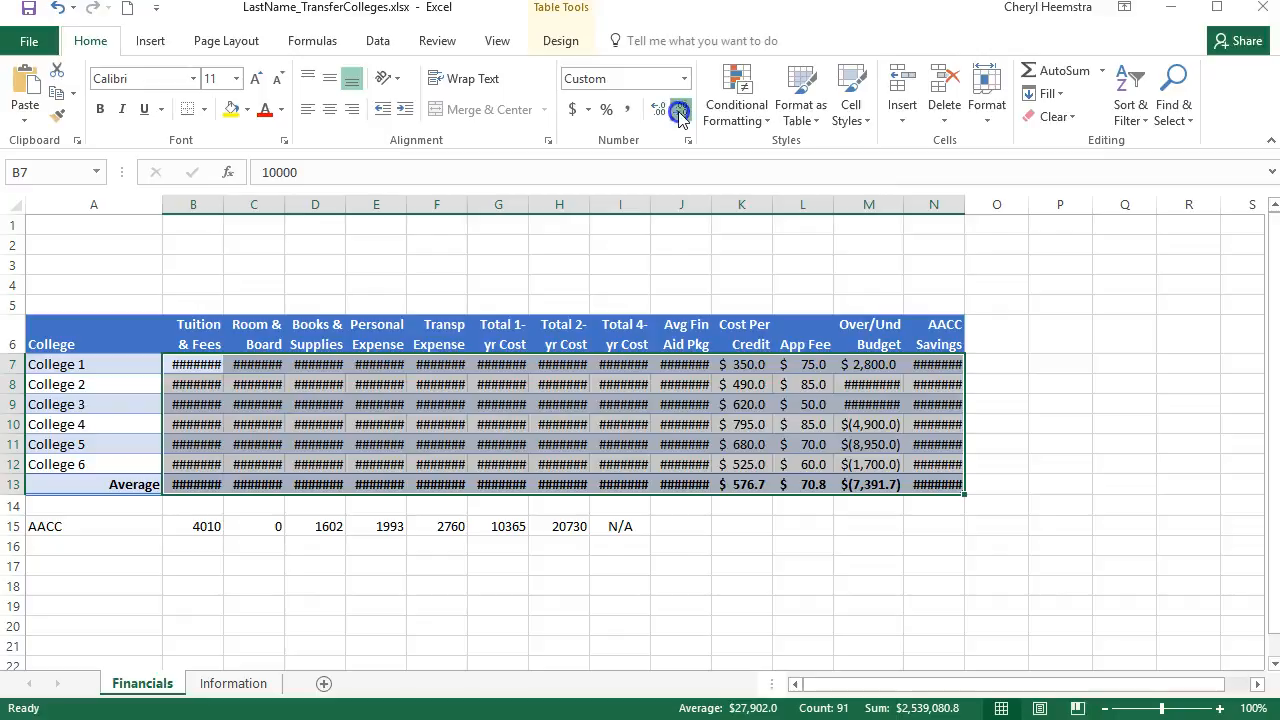
left_click(680, 112)
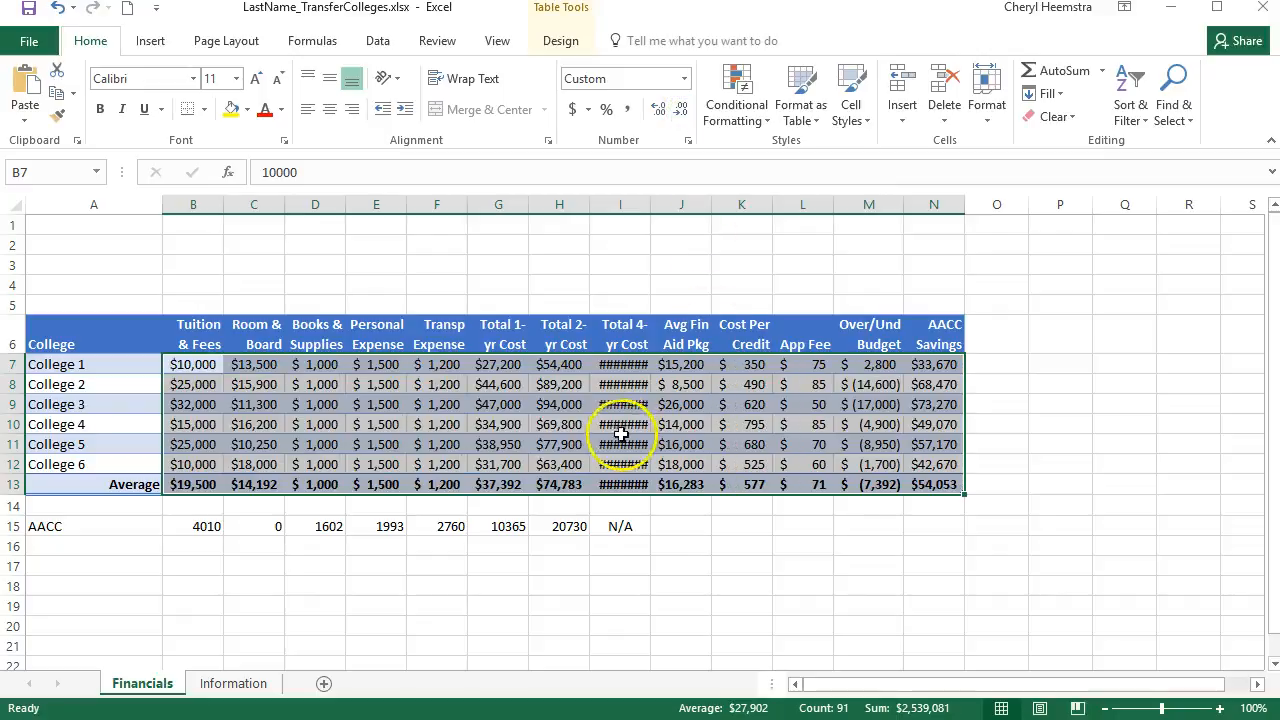
double_click(649, 207)
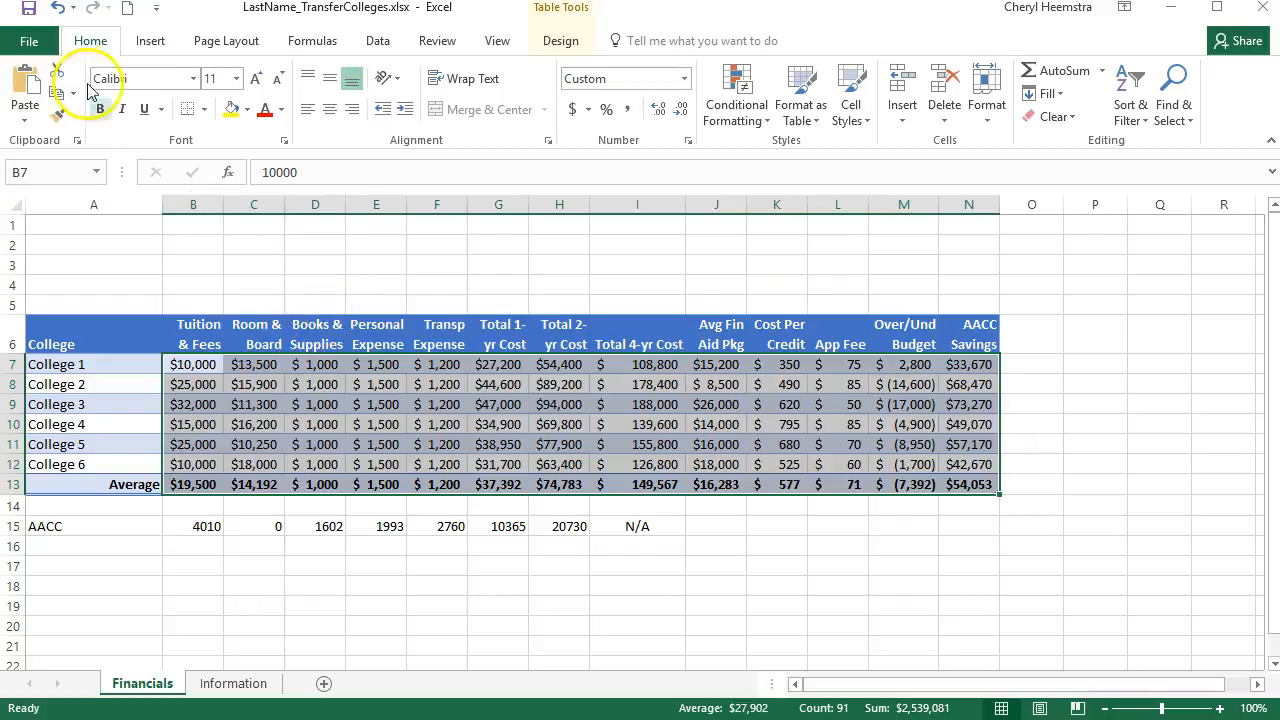
Undo the column autofit, the decimal reductions and the Accounting format on the table figures
left_click(60, 10)
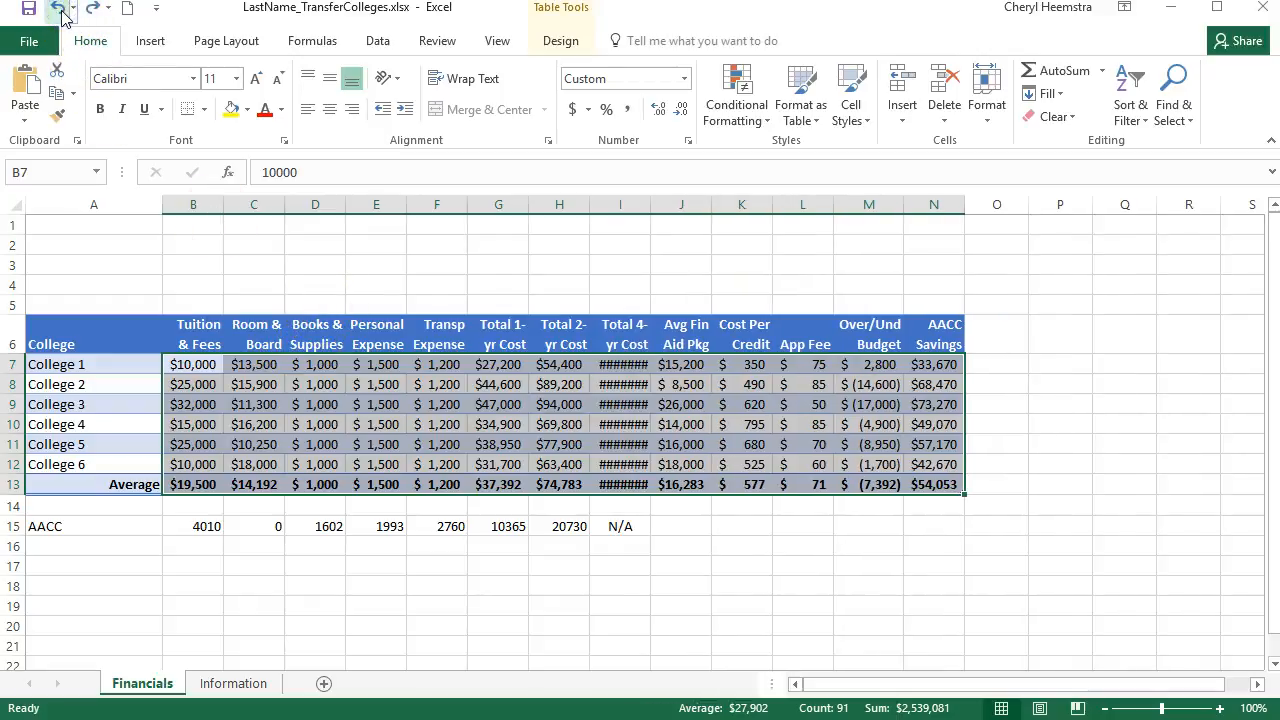
left_click(60, 10)
left_click(60, 10)
left_click(60, 10)
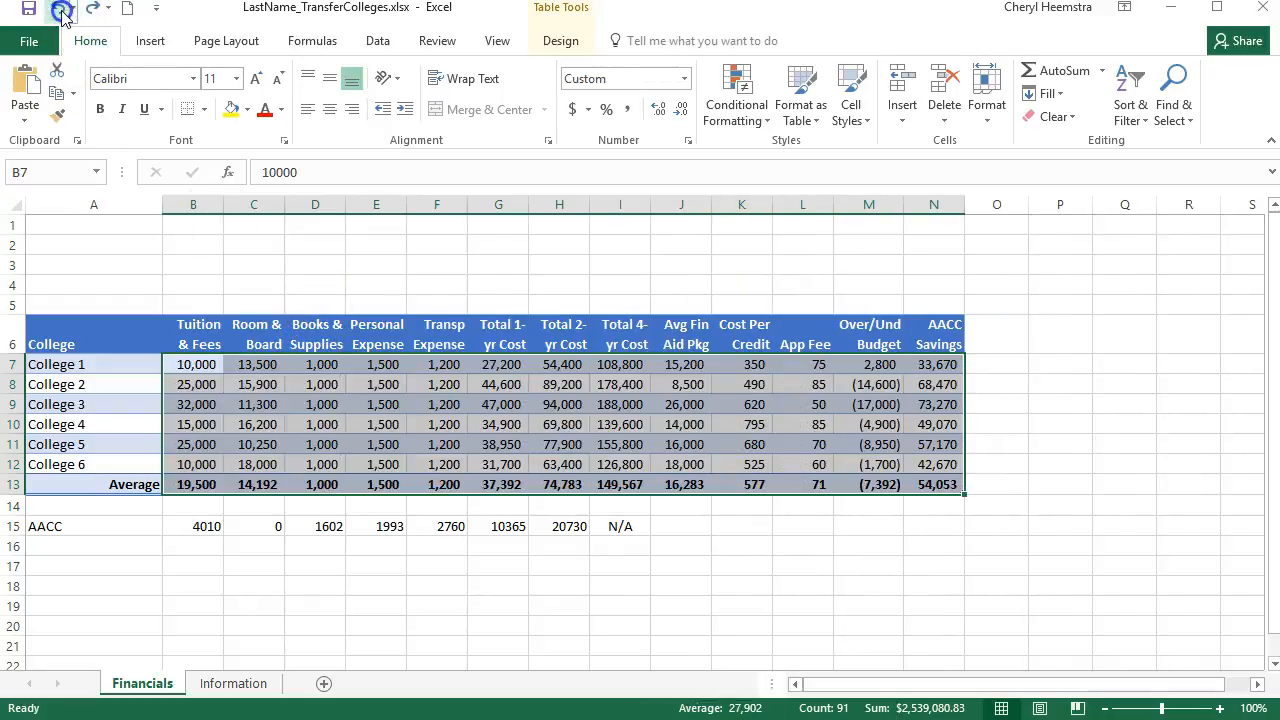
Format B7:N13 as Currency with the $ symbol and negative numbers in red parentheses
left_click(689, 146)
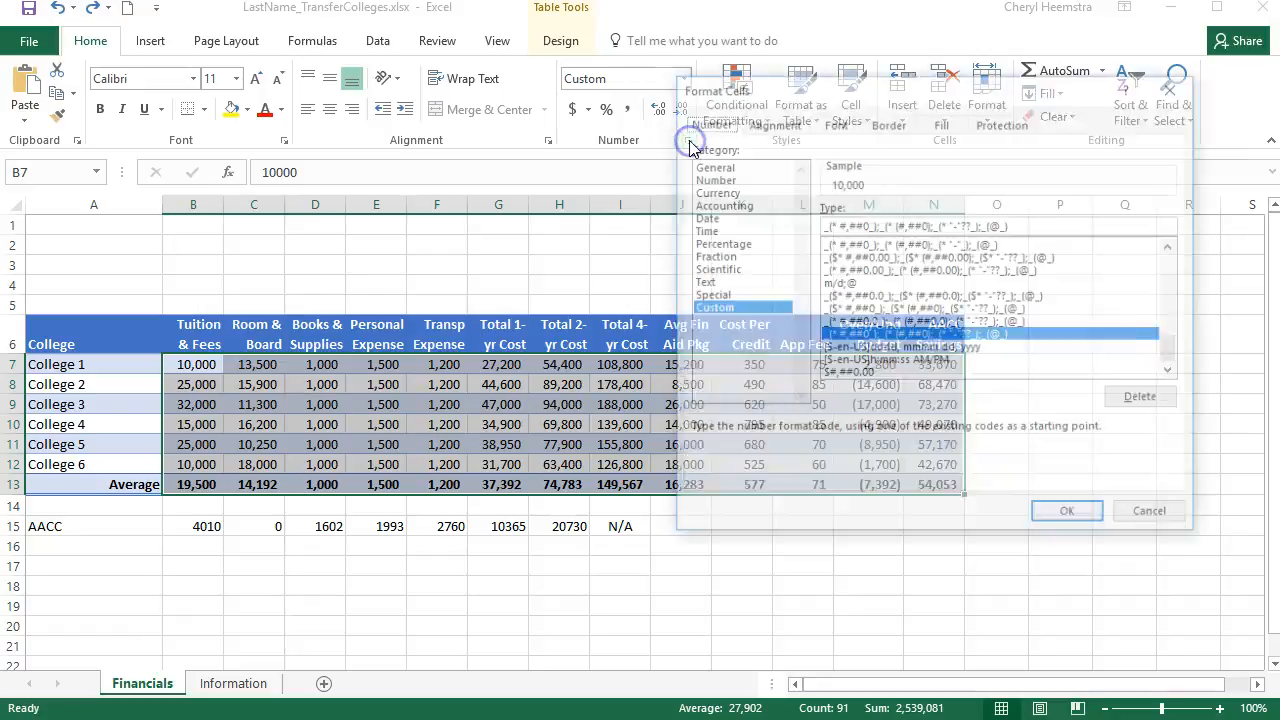
left_click(725, 191)
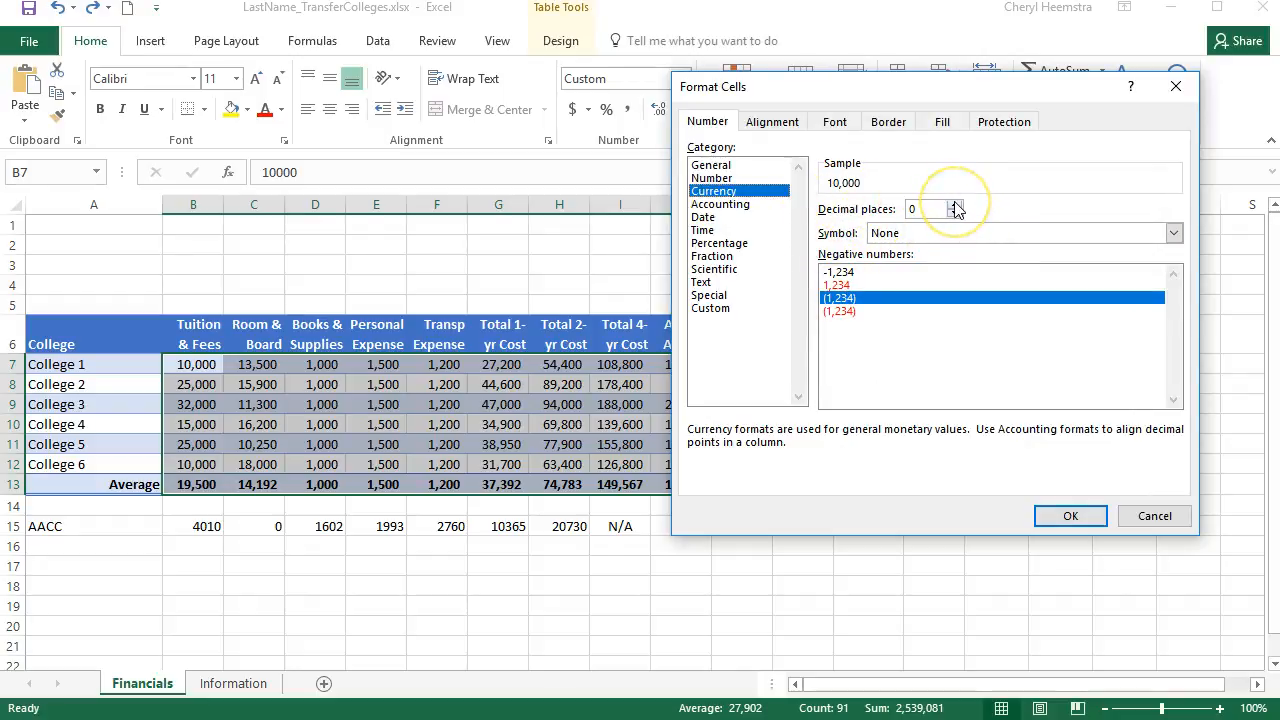
left_click(950, 232)
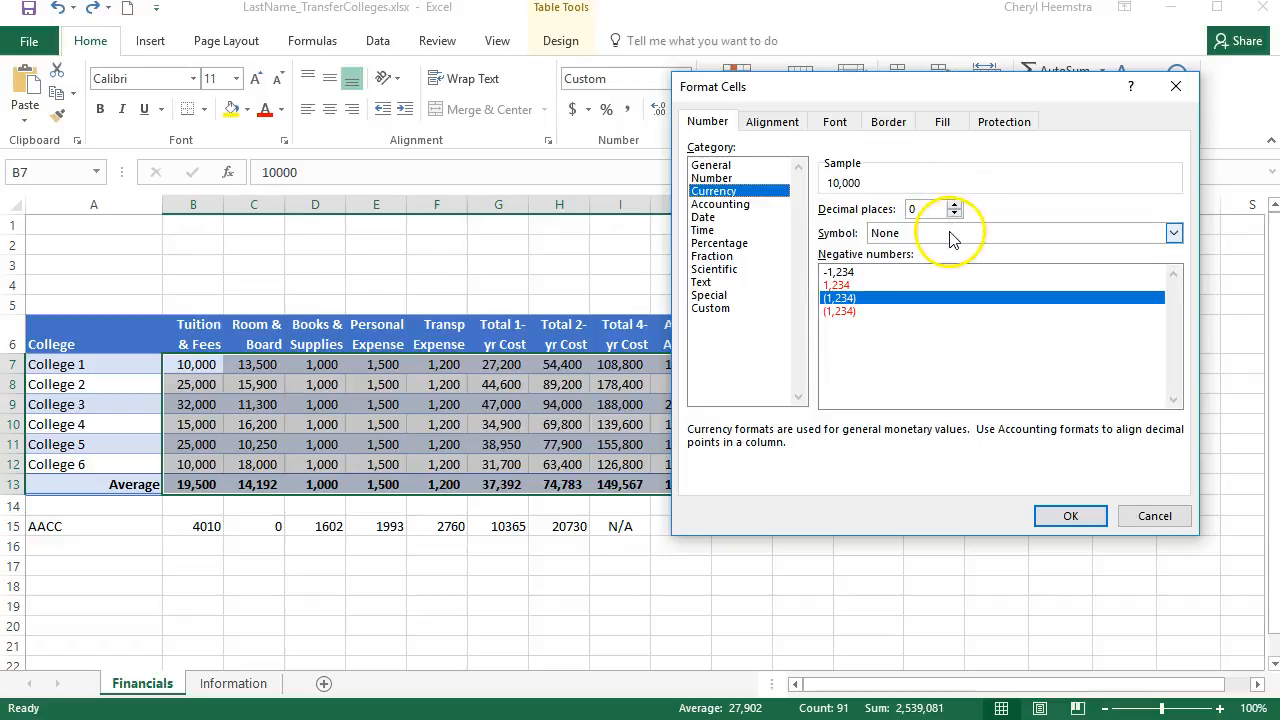
left_click(950, 234)
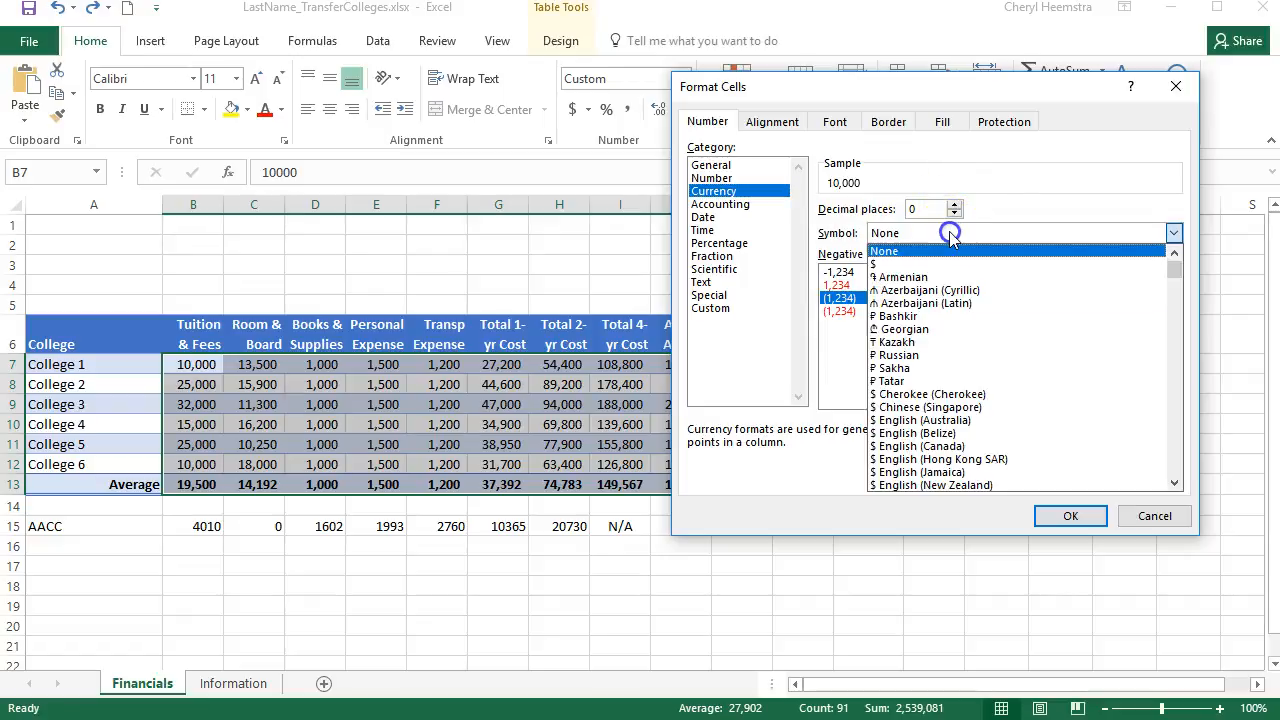
left_click(878, 265)
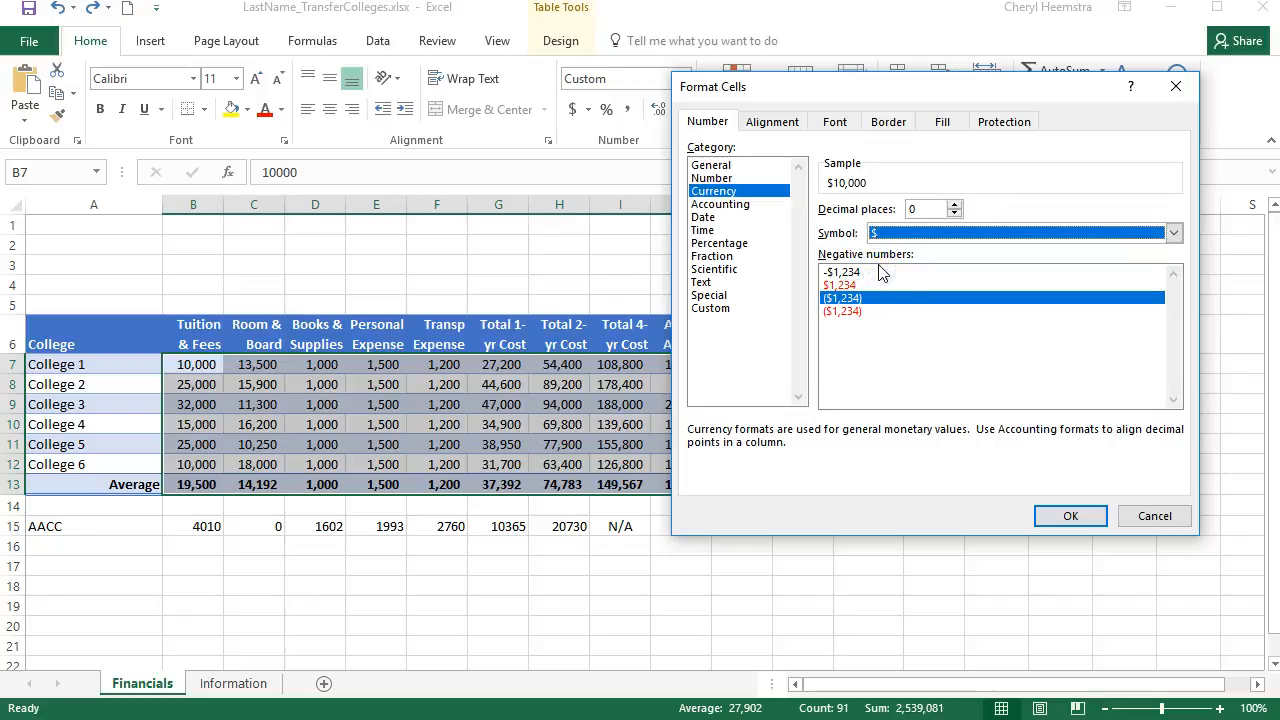
left_click(863, 274)
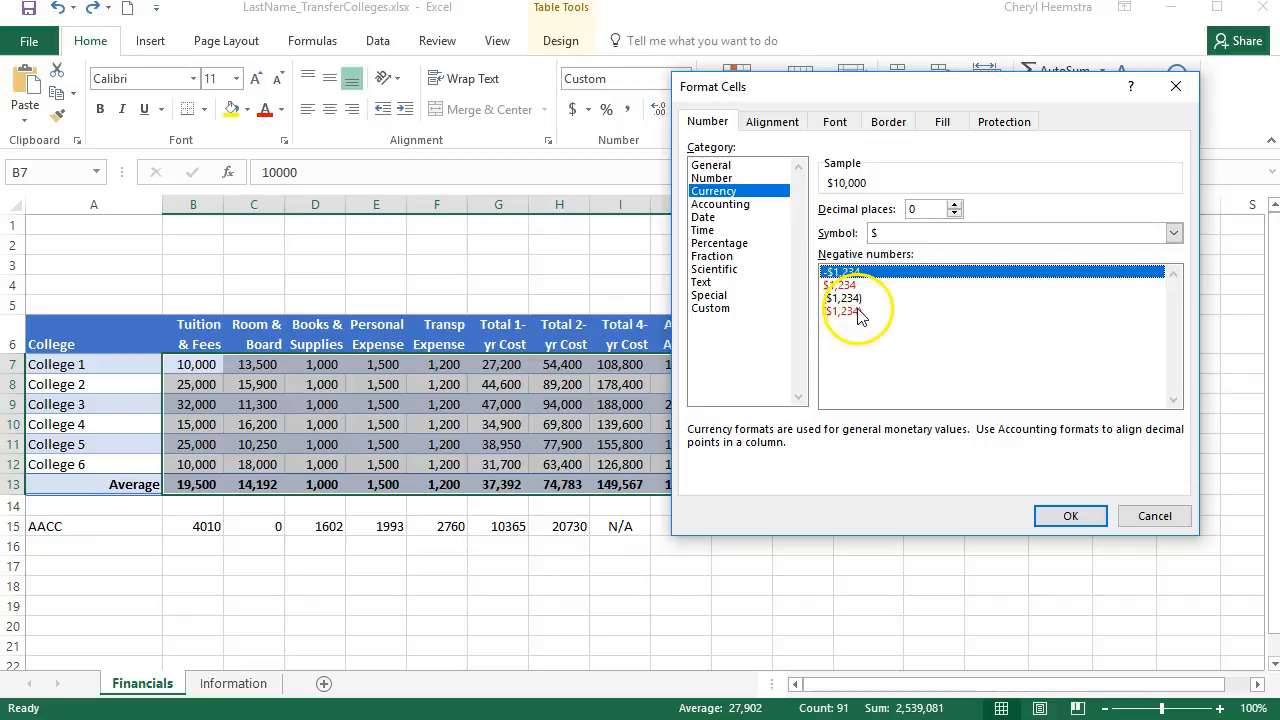
left_click(856, 312)
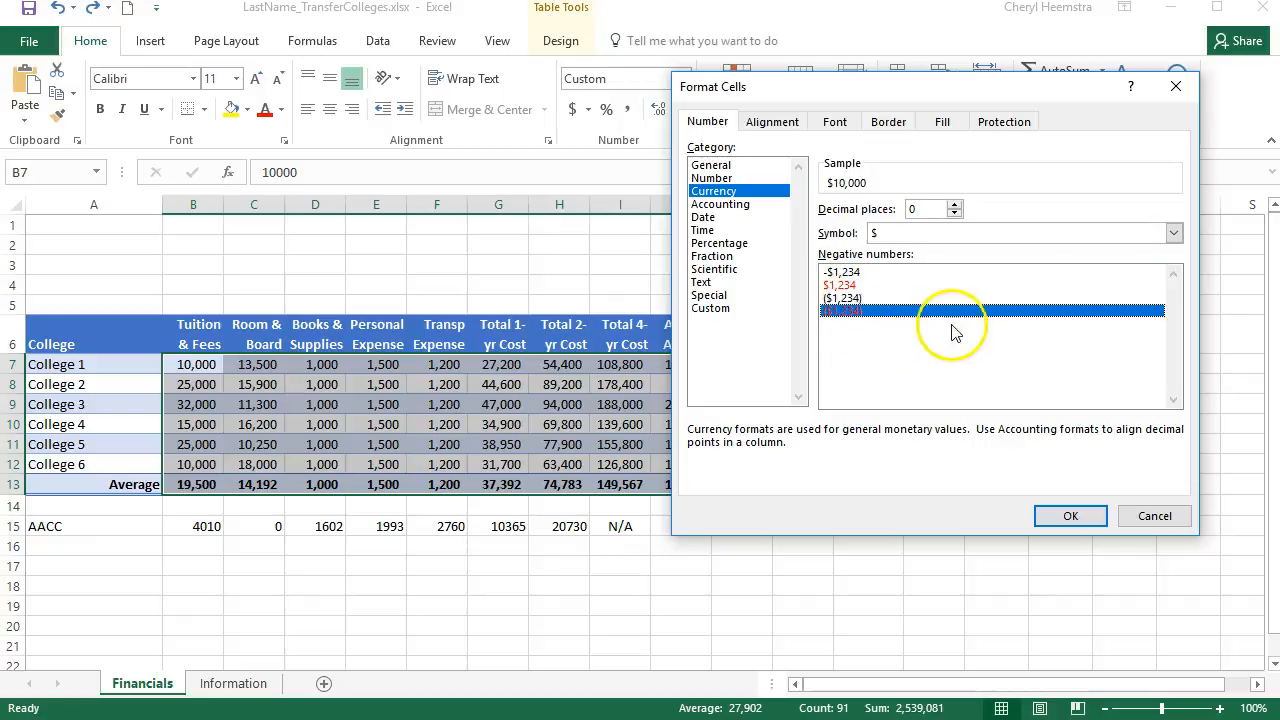
left_click(1040, 515)
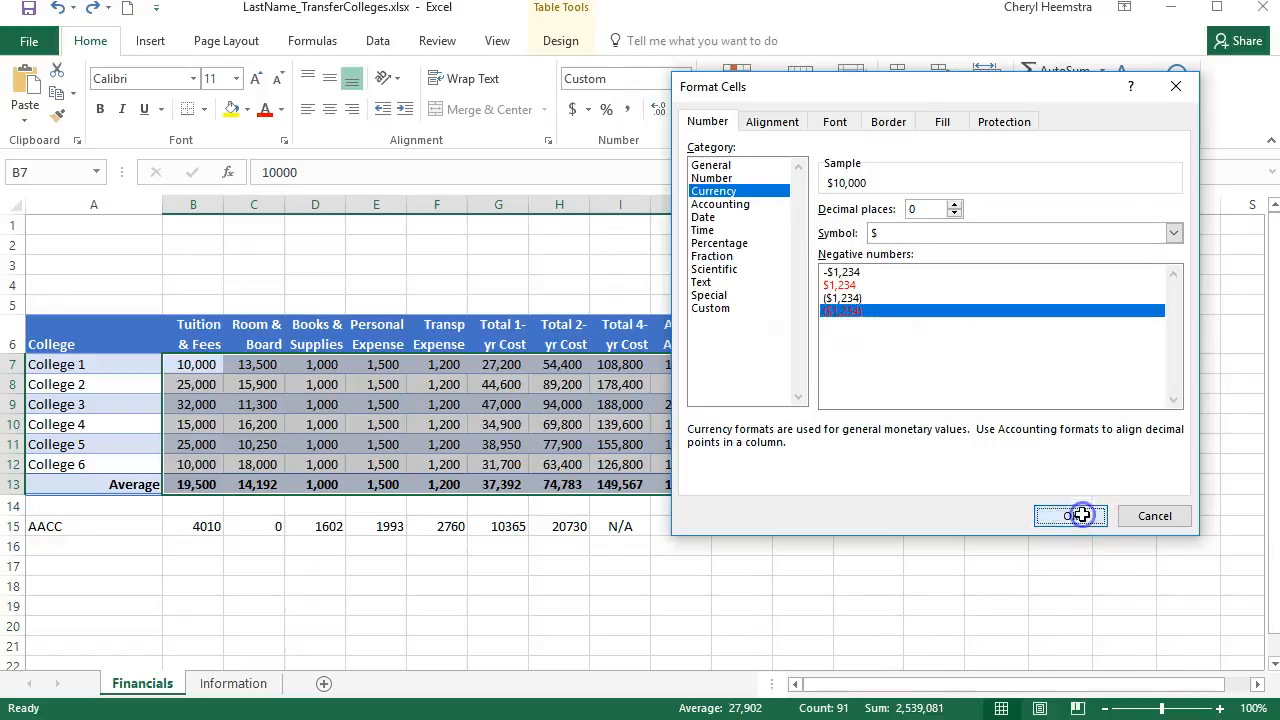
Widen the Total 4-yr Cost column to fit its values, narrowing it enough that the heading wraps onto two lines
double_click(650, 206)
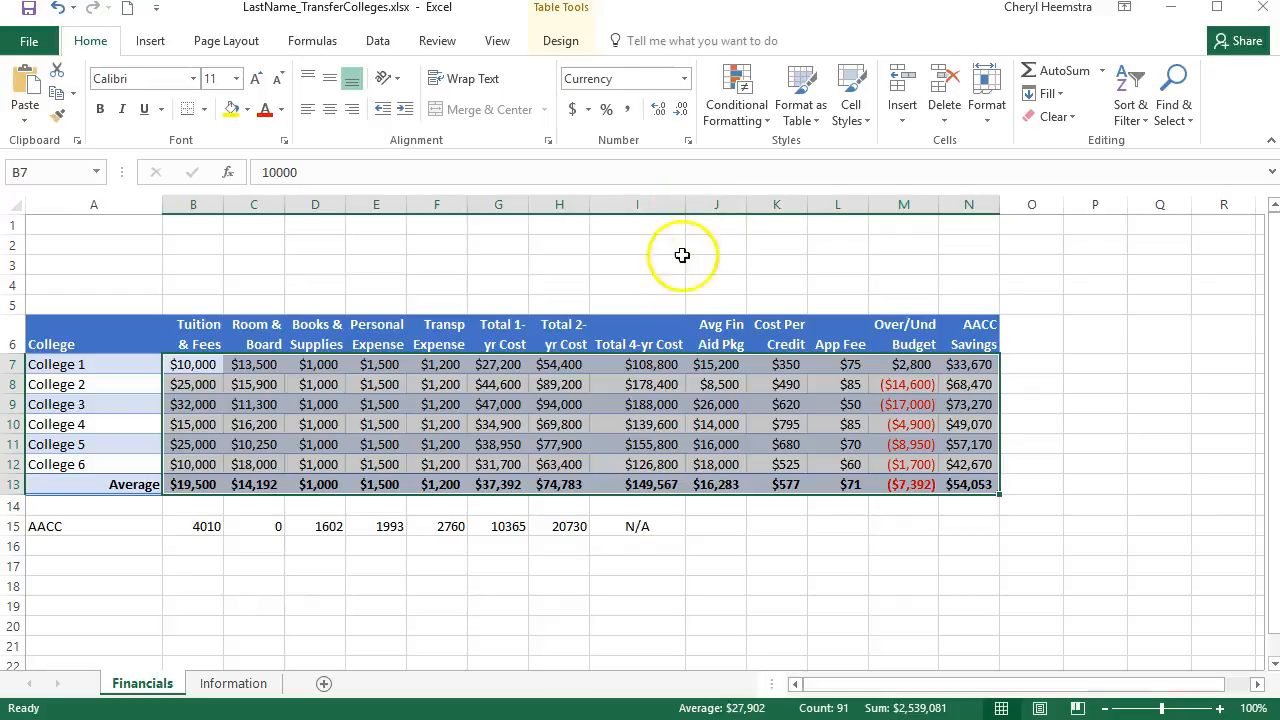
left_click_drag(686, 211, 667, 214)
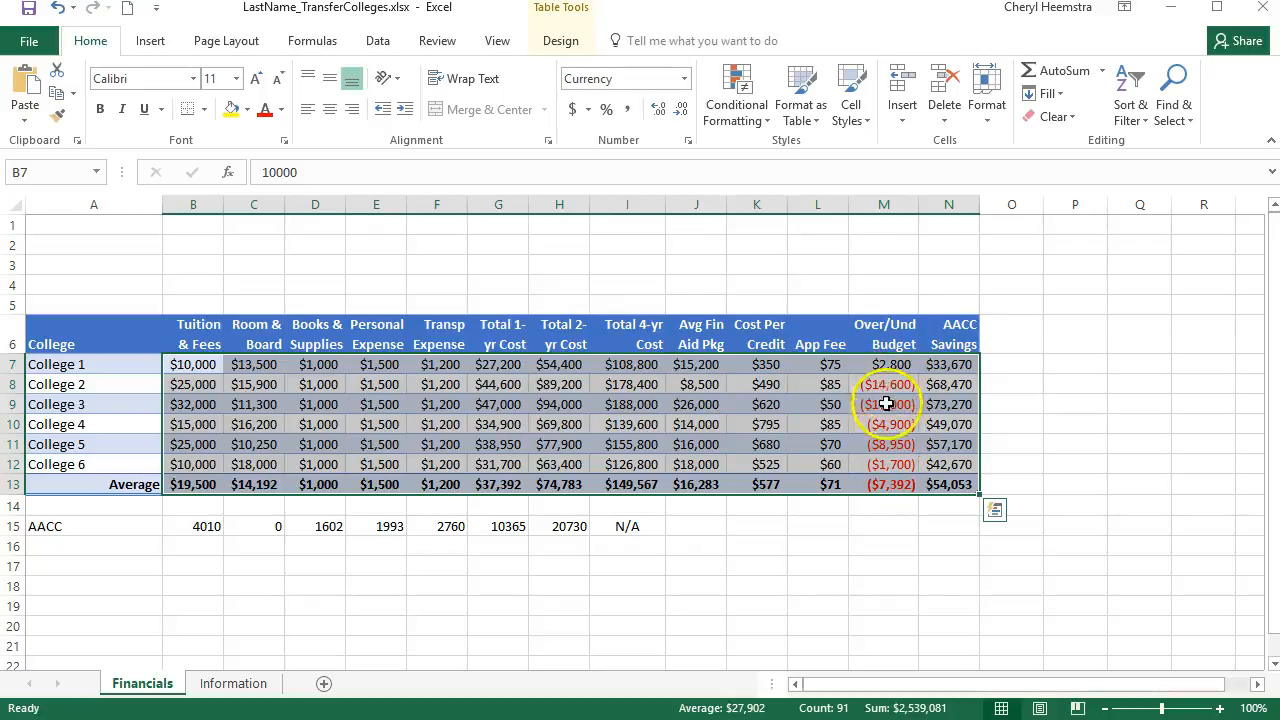
left_click(855, 542)
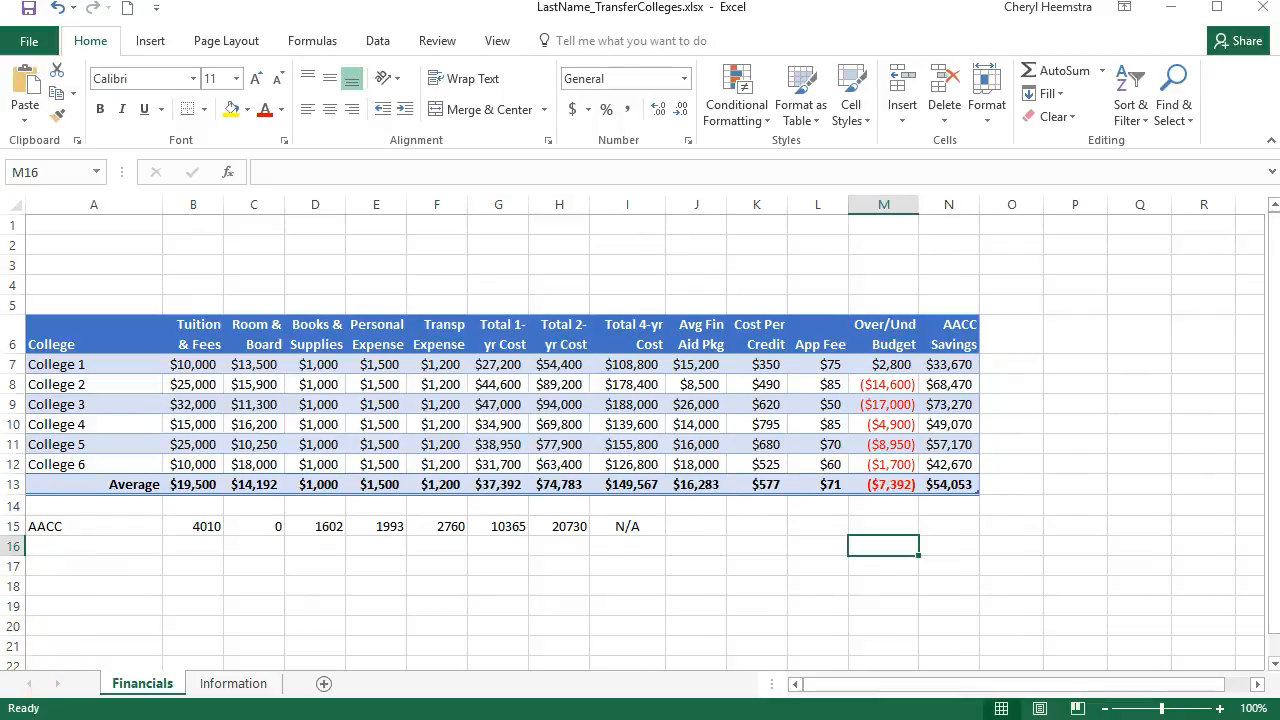
left_click(315, 606)
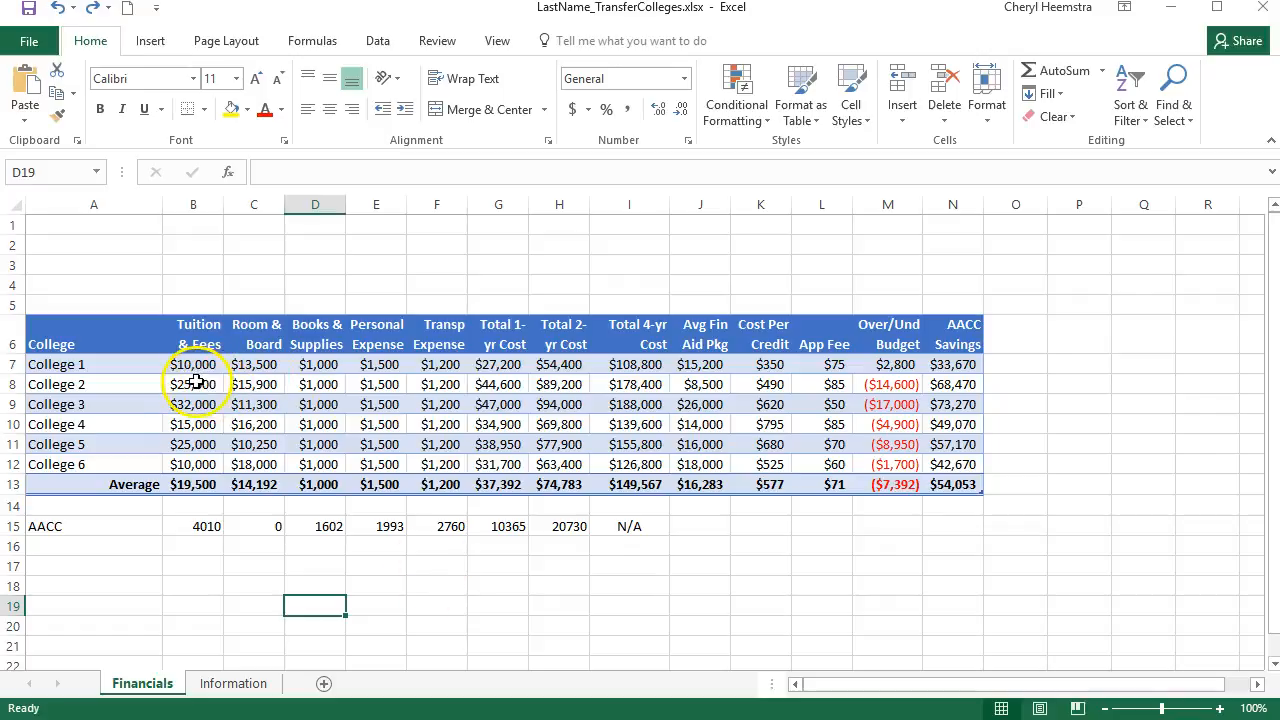
Format the College 2 to College 6 figures in B8:N12 as Number with the 1000 separator and no dollar sign
left_click_drag(195, 384, 944, 470)
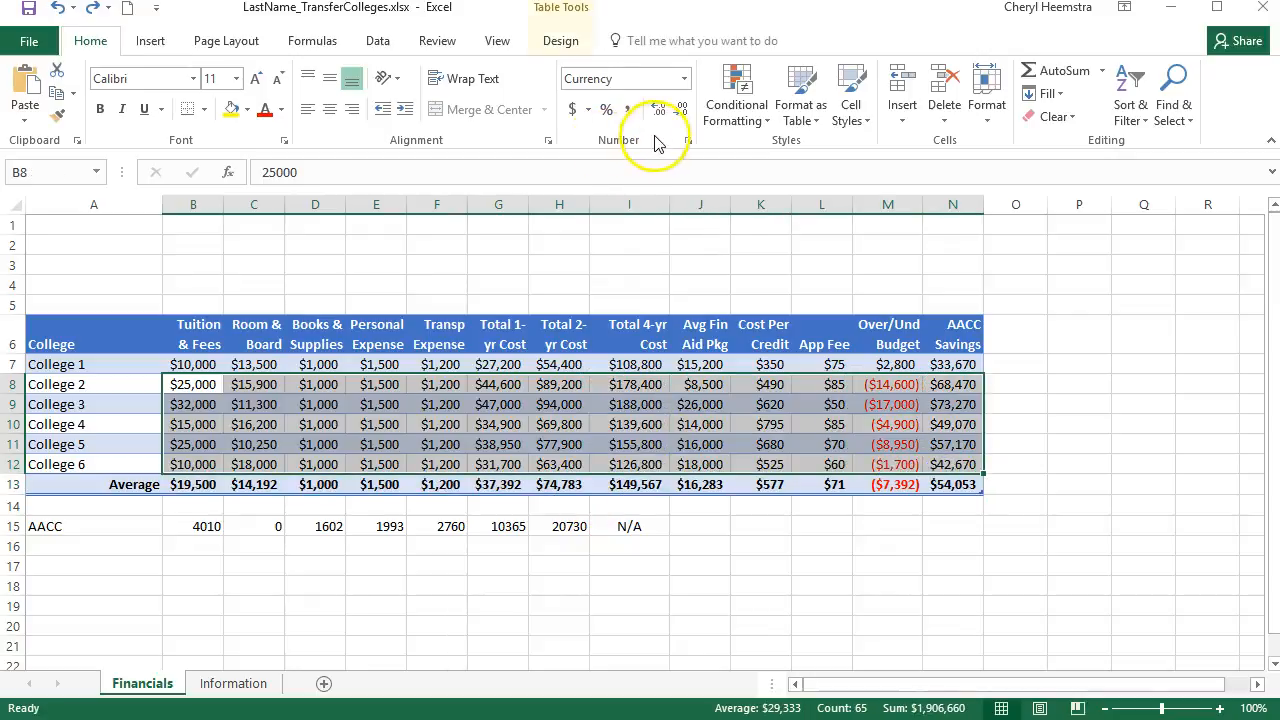
left_click(688, 145)
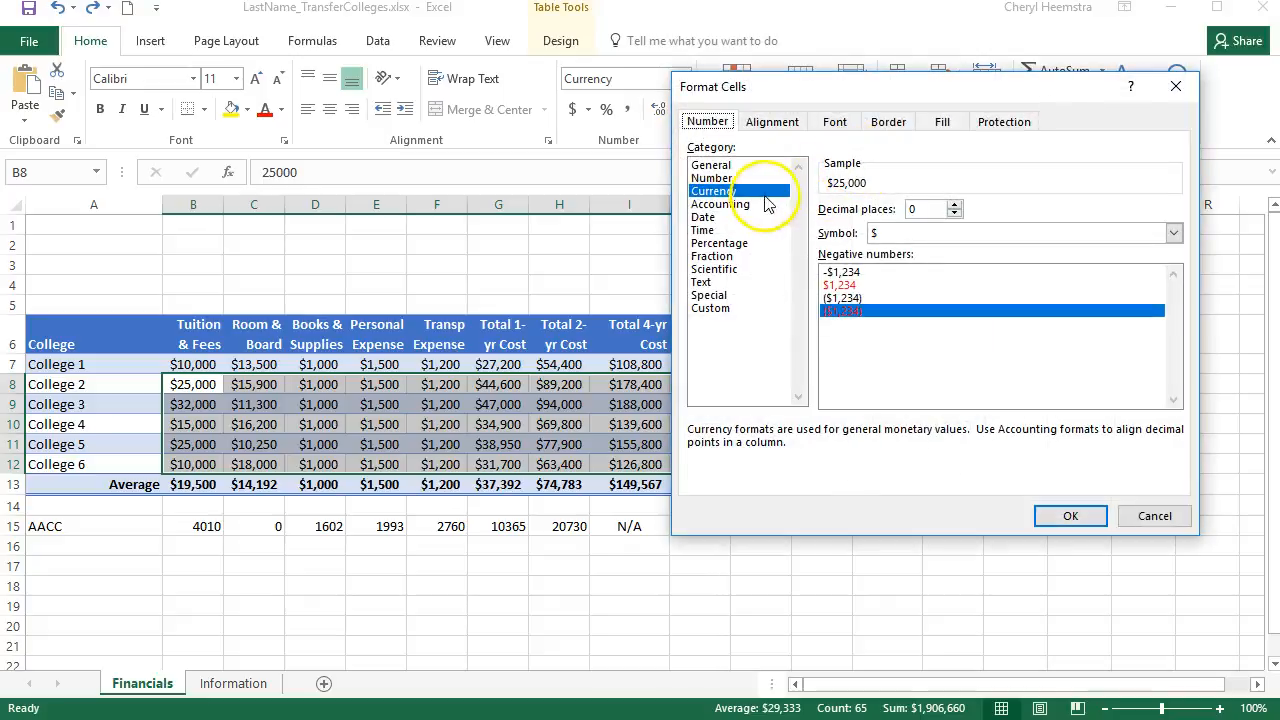
left_click(725, 180)
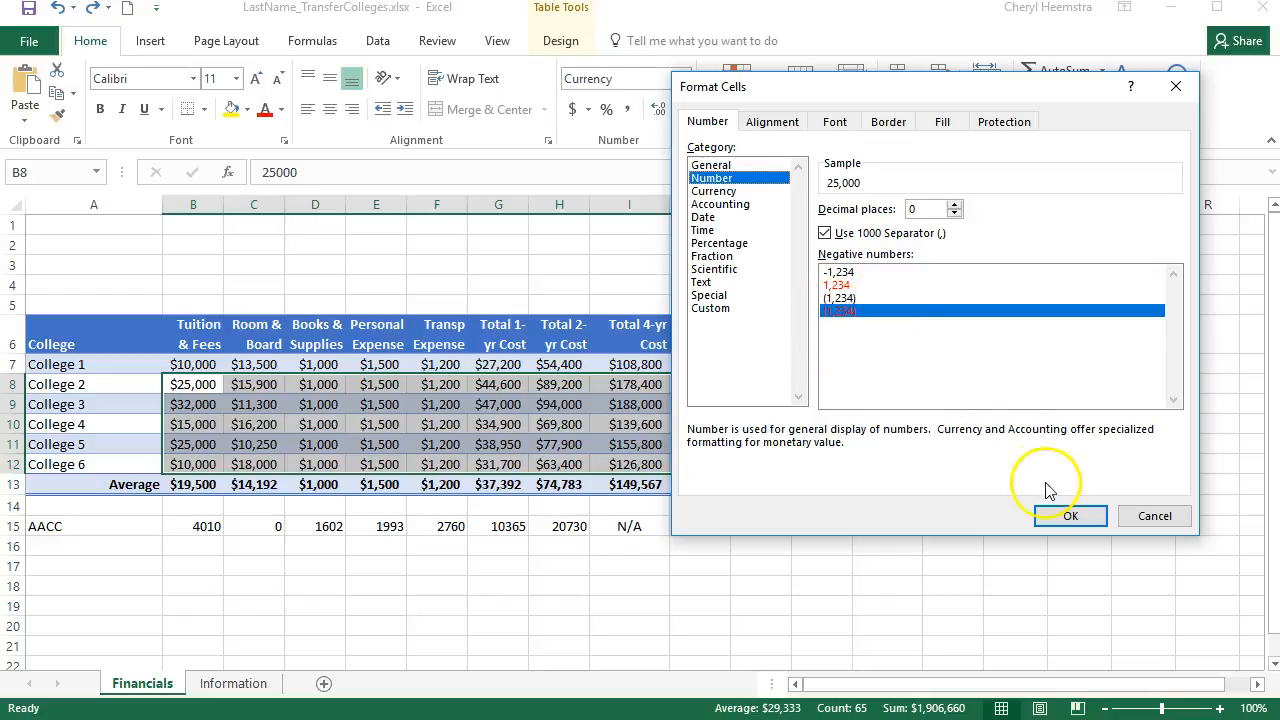
left_click(1070, 515)
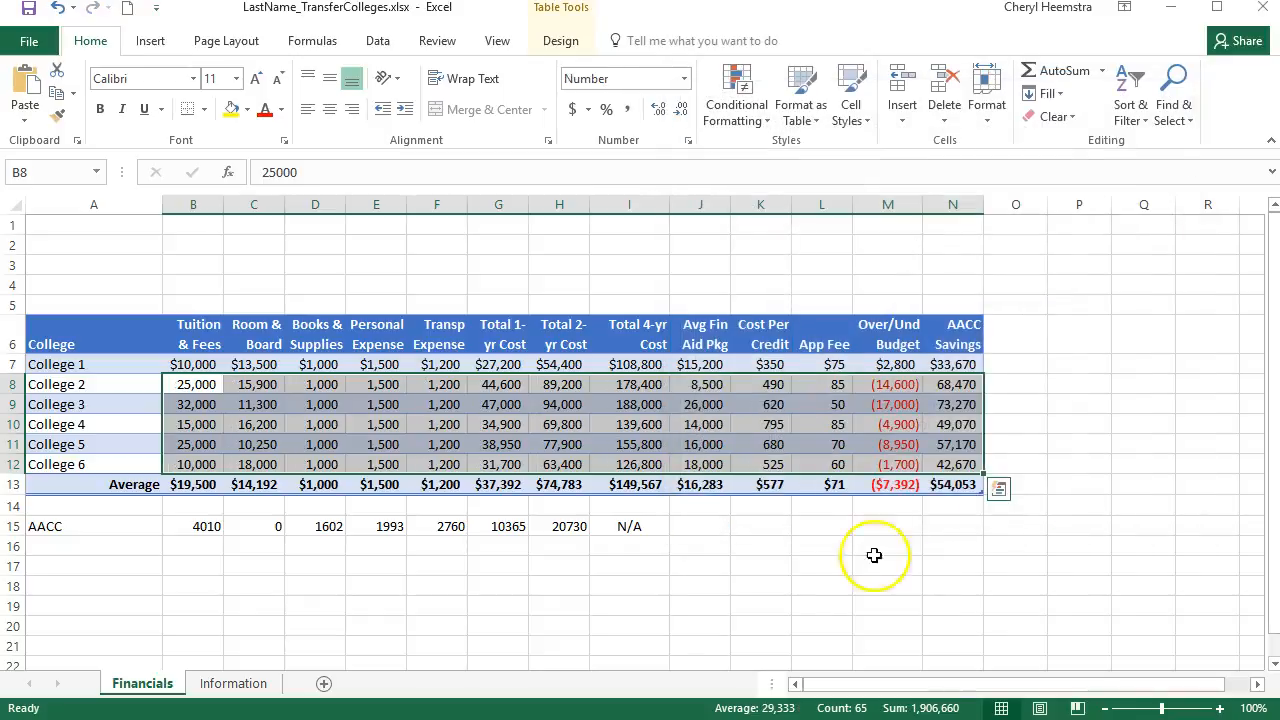
left_click(436, 594)
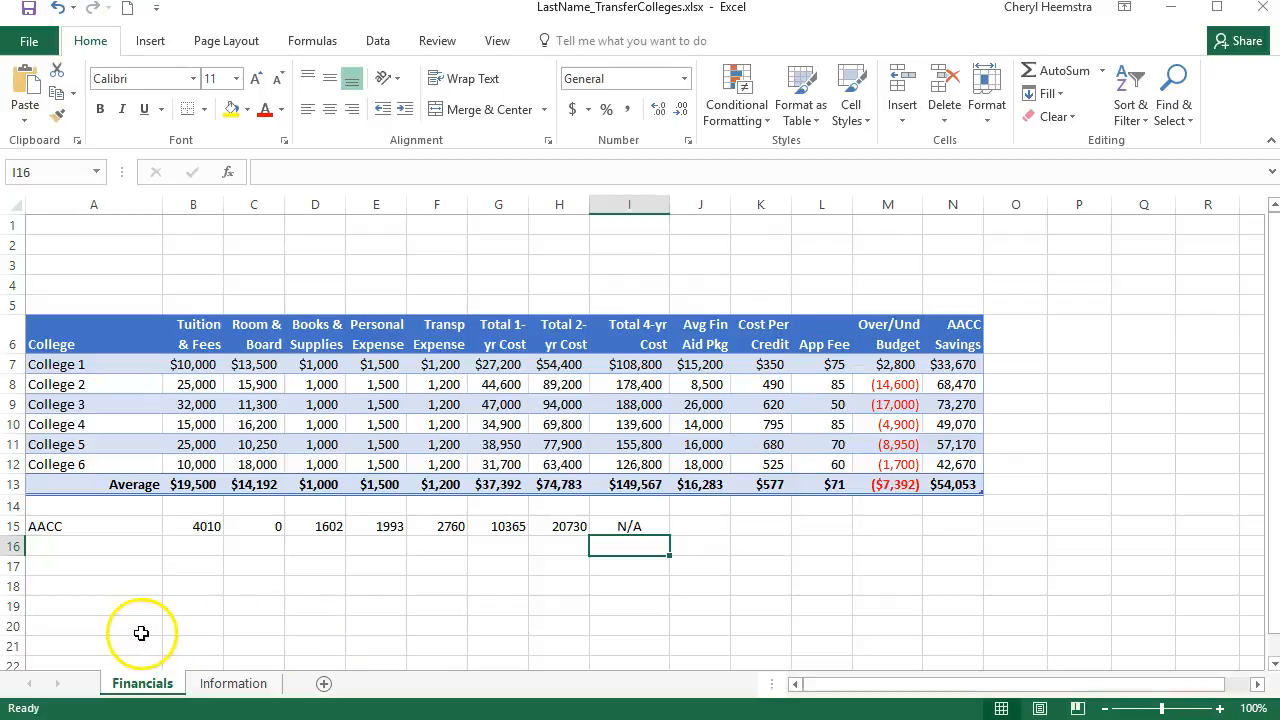
Apply the Red - Yellow - Green Color Scale to the Total 4-yr Cost values of College 1 to College 6 in I7:I12
left_click(636, 366)
left_click_drag(636, 366, 641, 464)
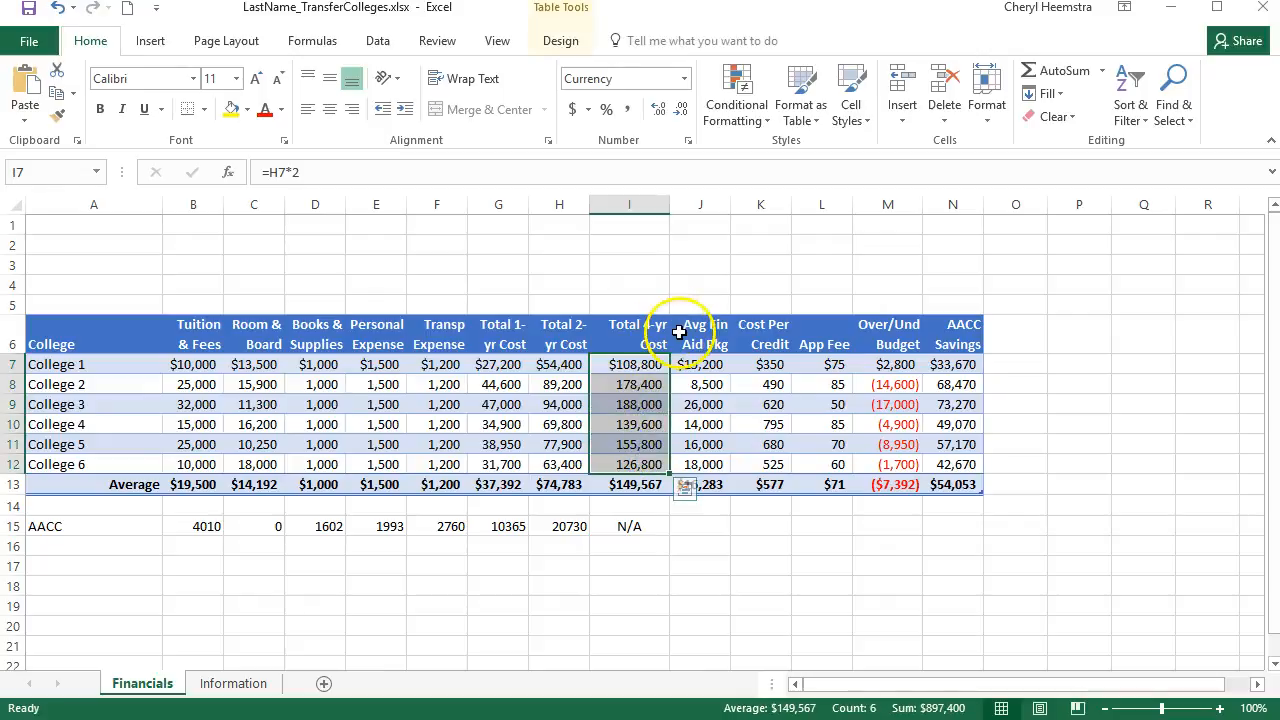
left_click(766, 118)
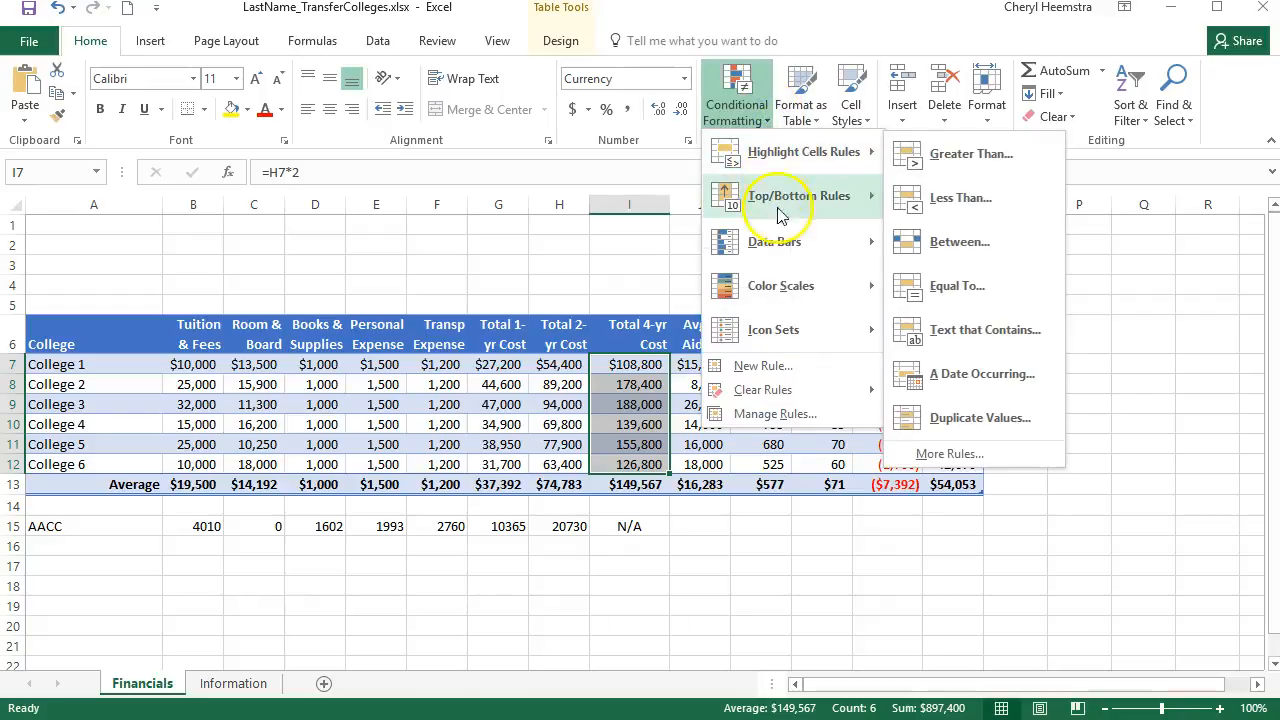
mouse_move(782, 241)
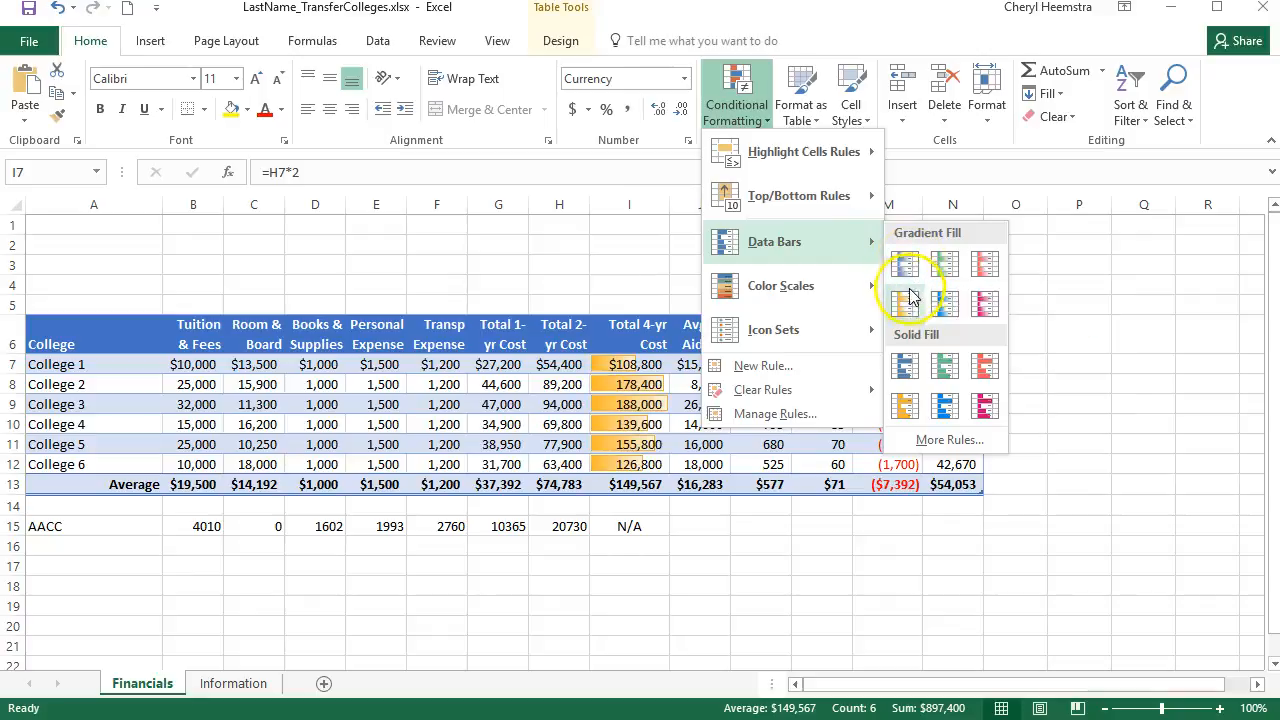
left_click(908, 373)
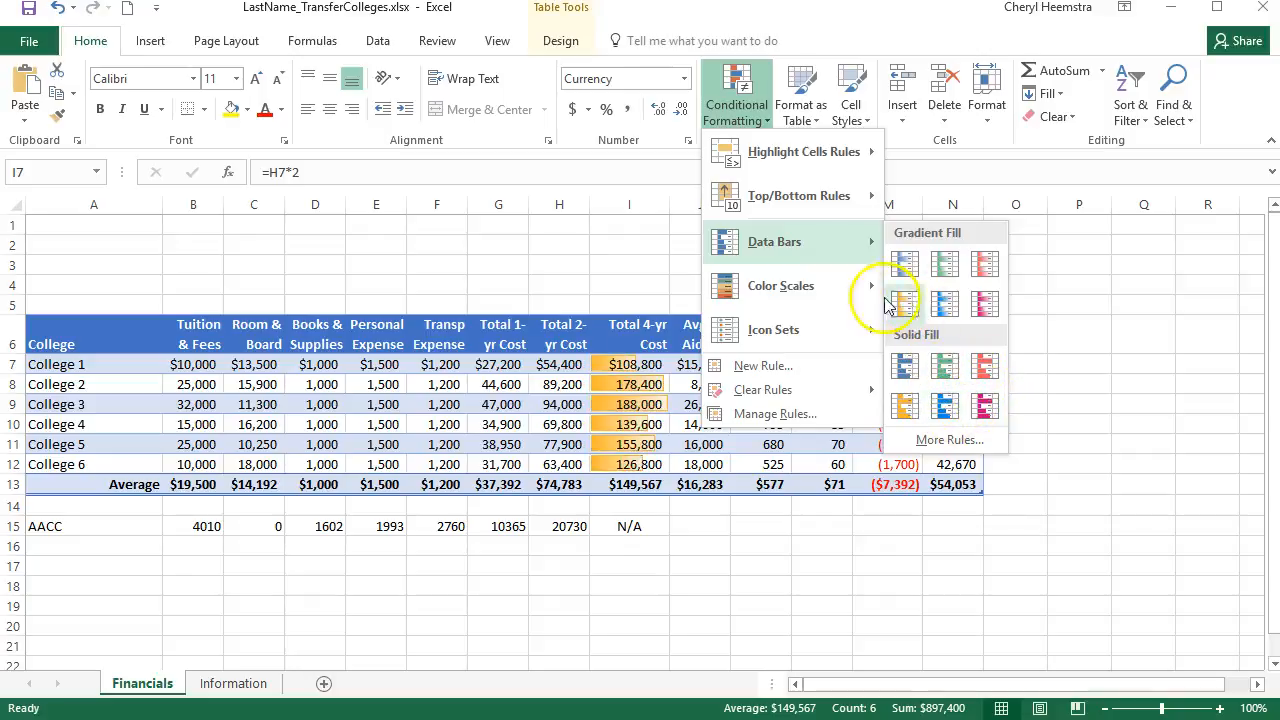
mouse_move(816, 289)
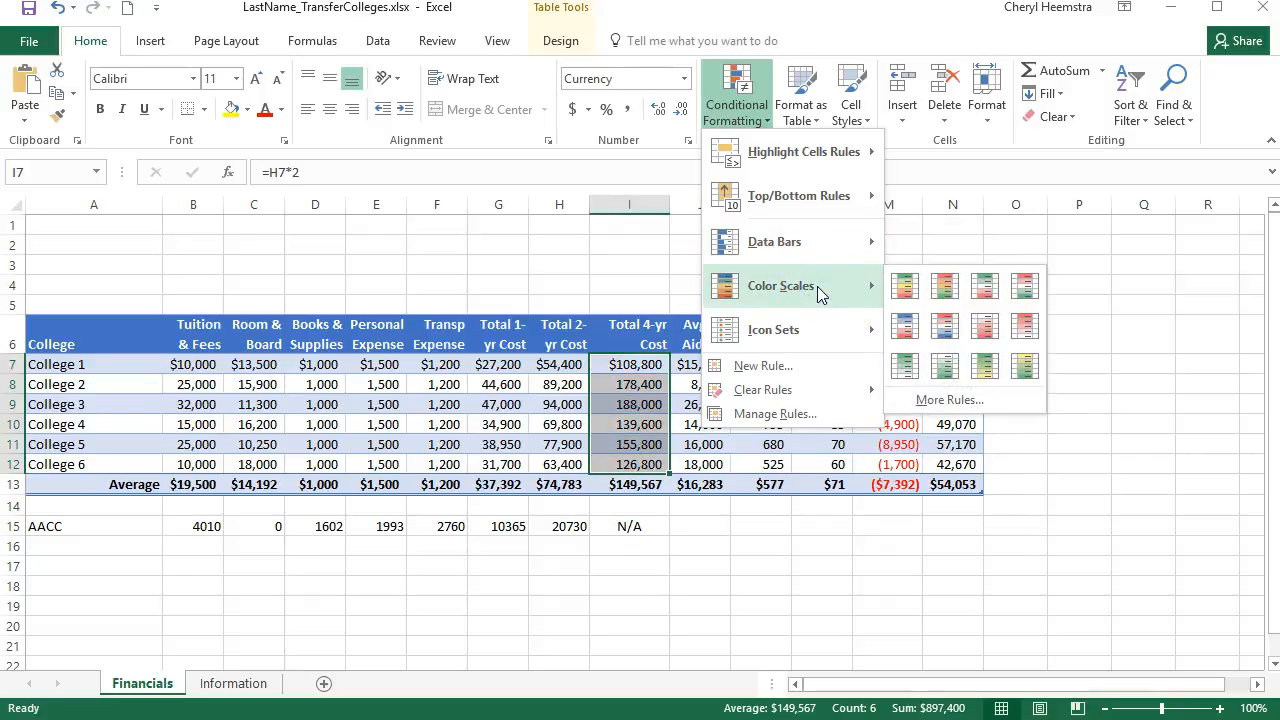
left_click(821, 331)
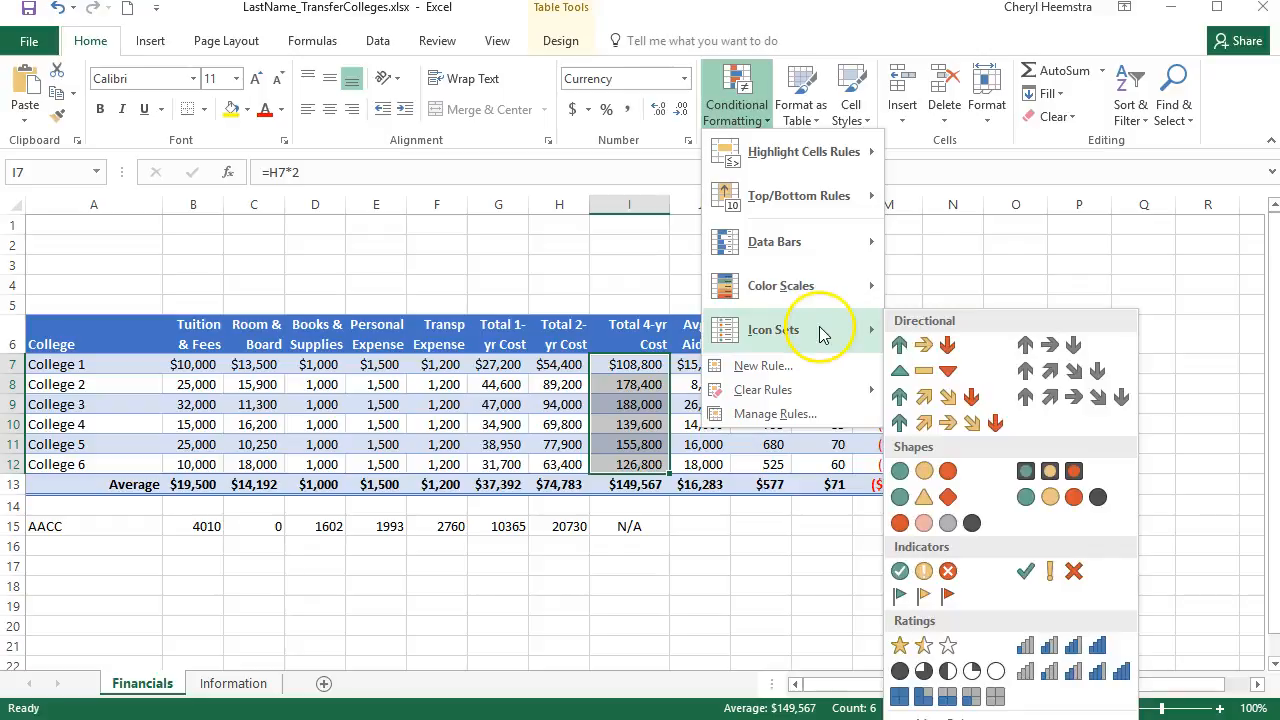
left_click(923, 347)
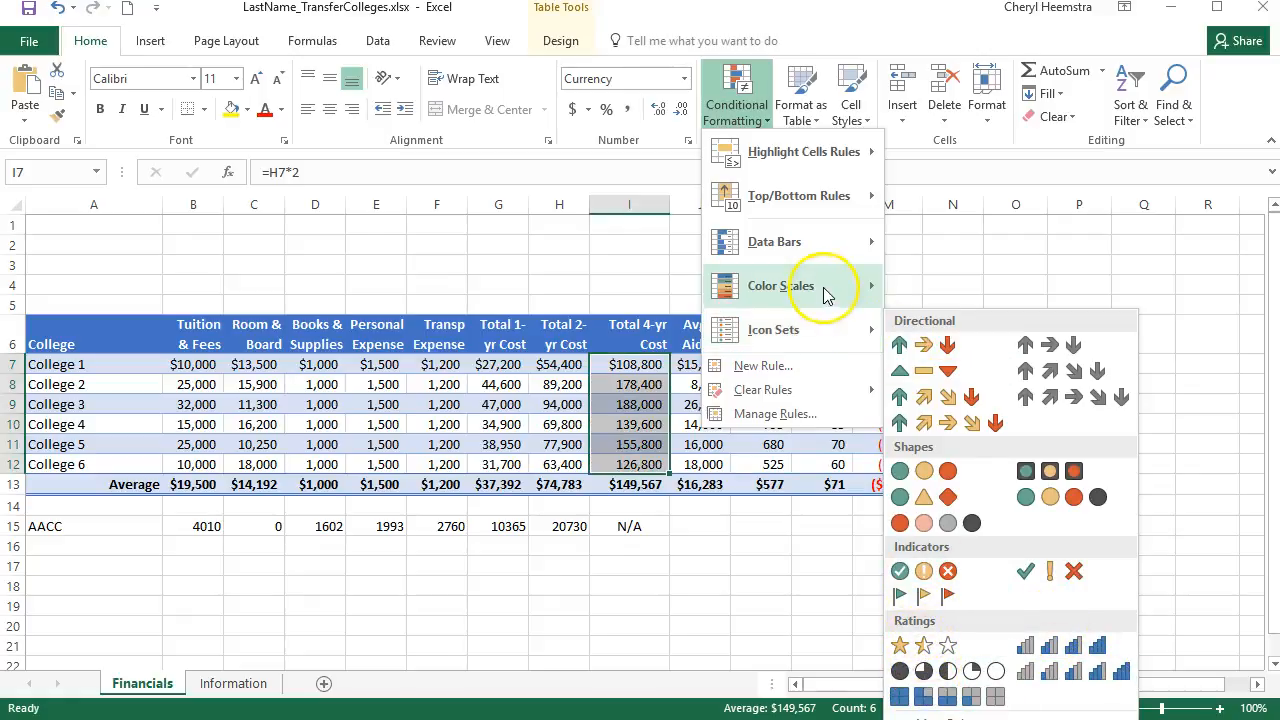
mouse_move(826, 288)
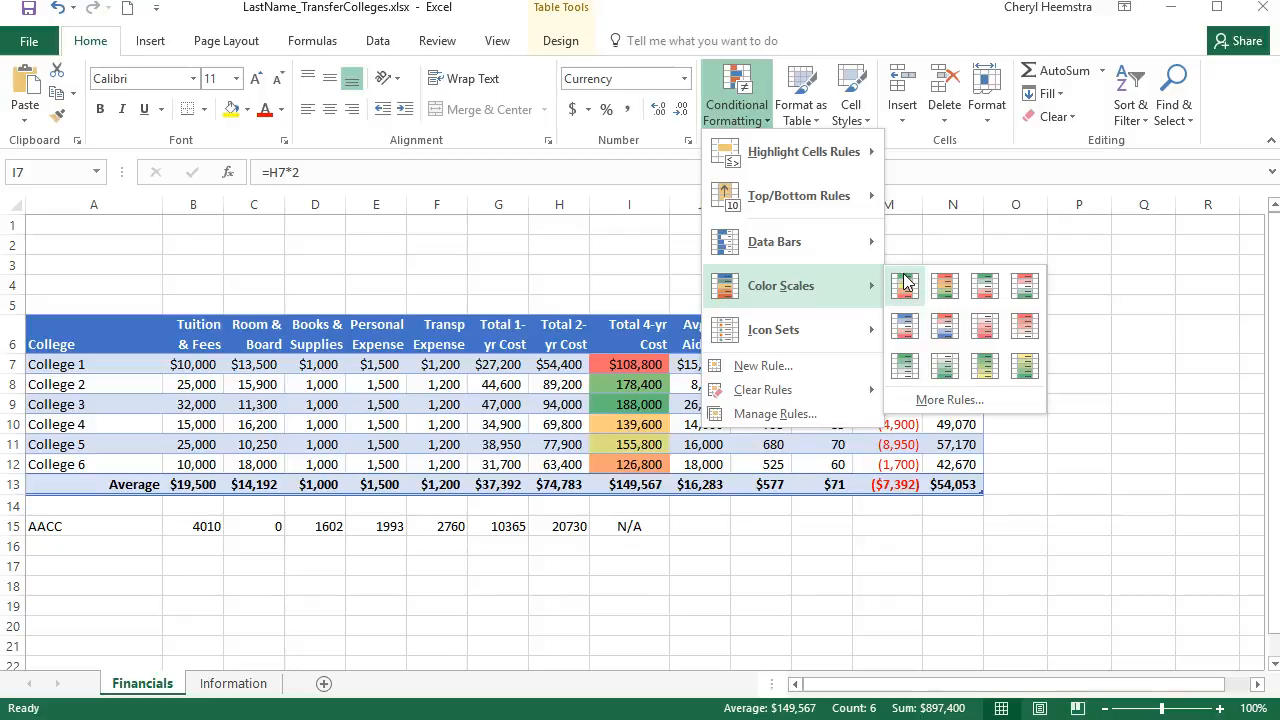
left_click(943, 290)
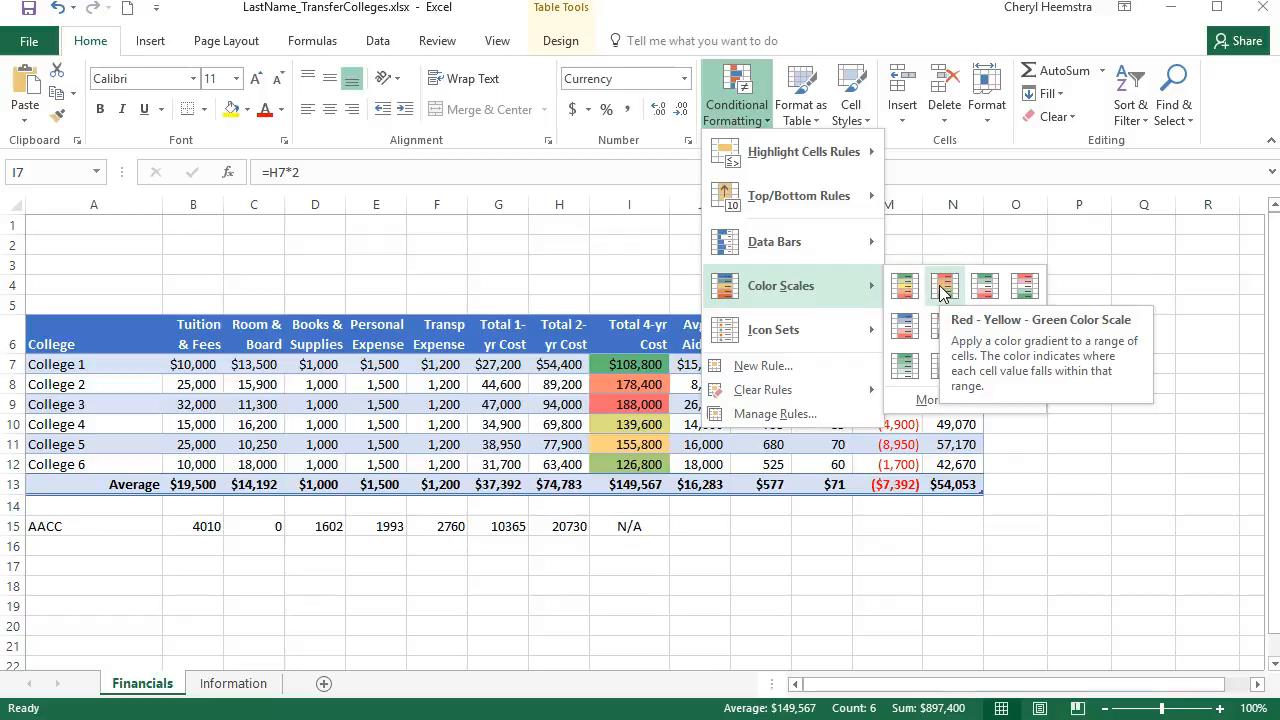
left_click(943, 290)
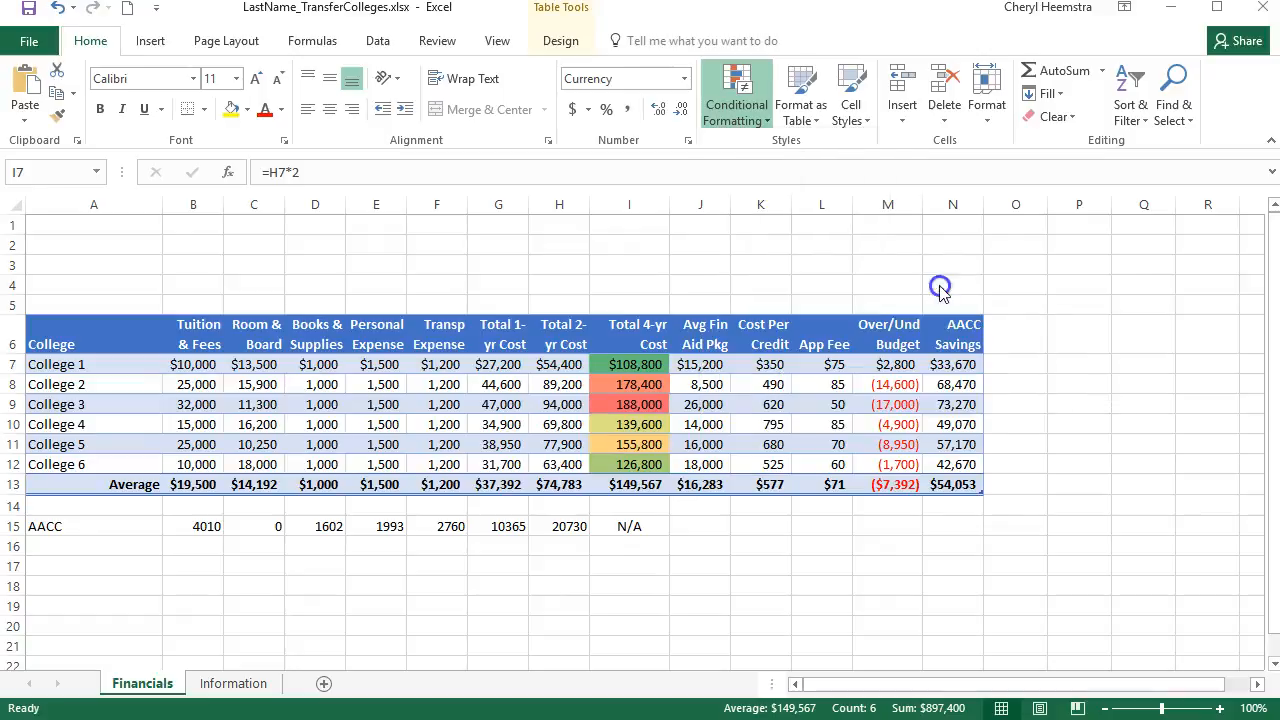
left_click(1110, 413)
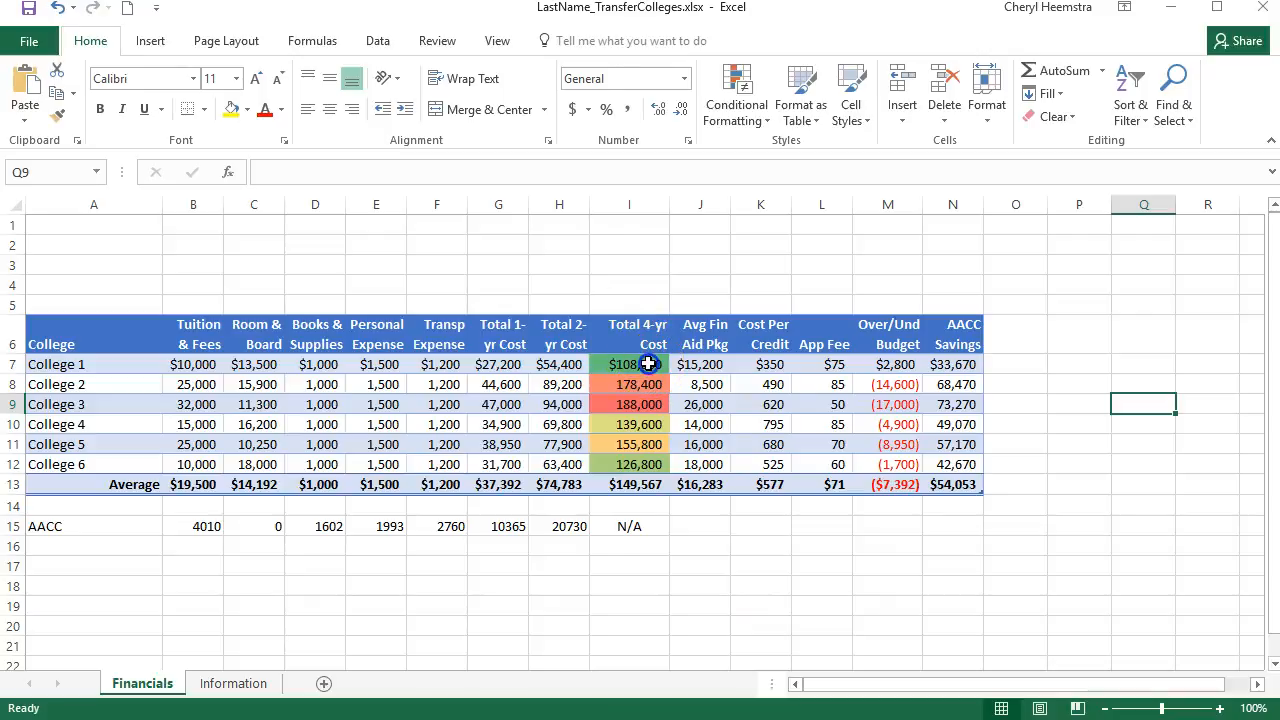
left_click(648, 364)
left_click(653, 407)
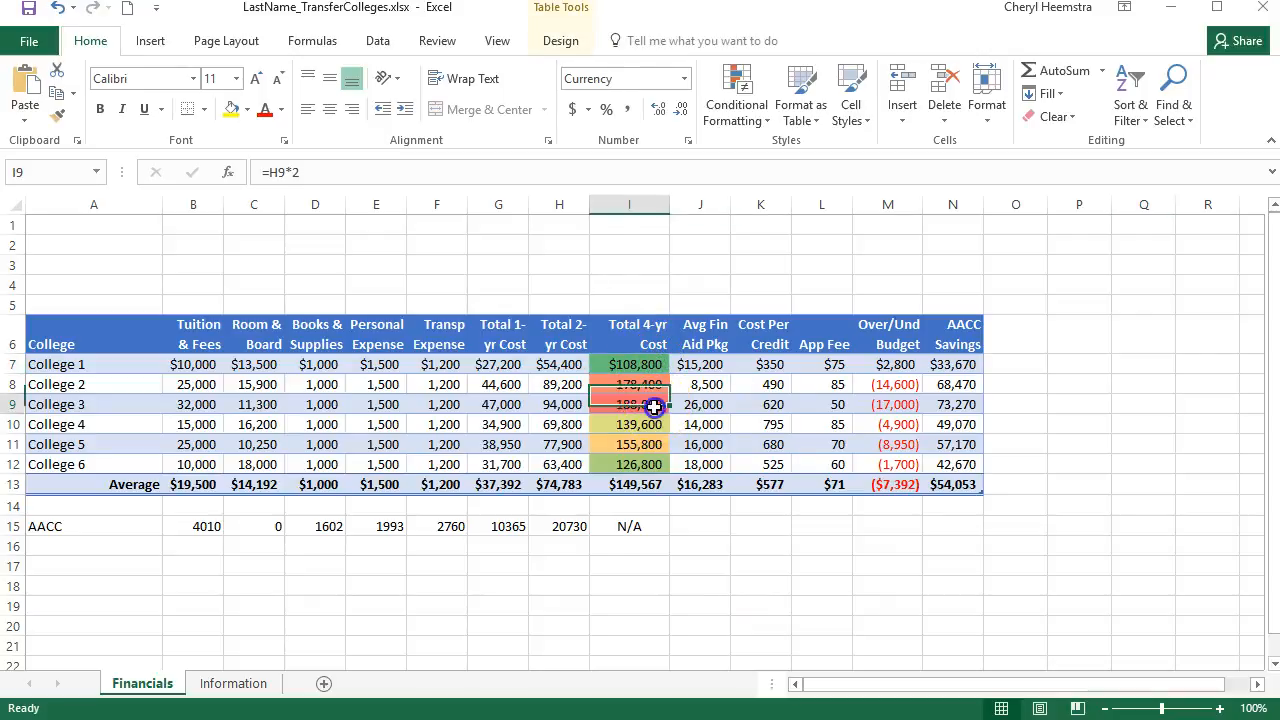
left_click(725, 570)
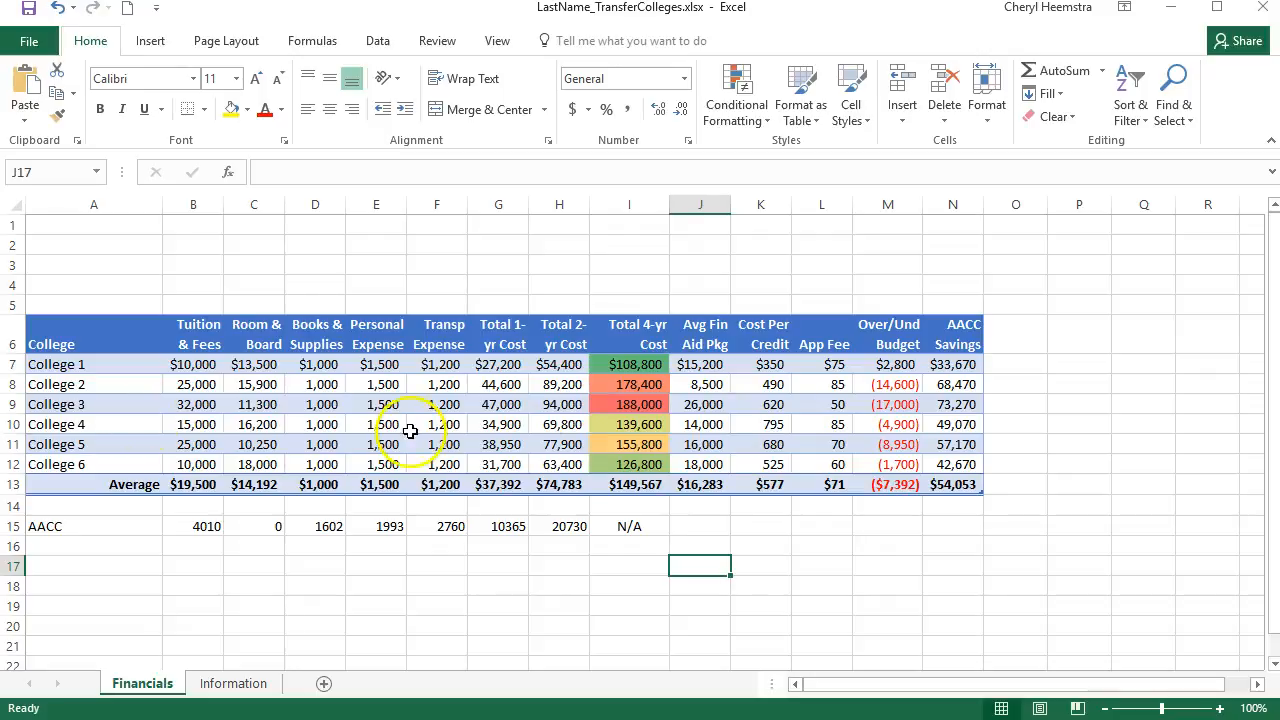
On the Information sheet, format Distance from Home and # Undergrads in D5:E11 with the comma style and no decimals
key("ctrl+Page_Down")
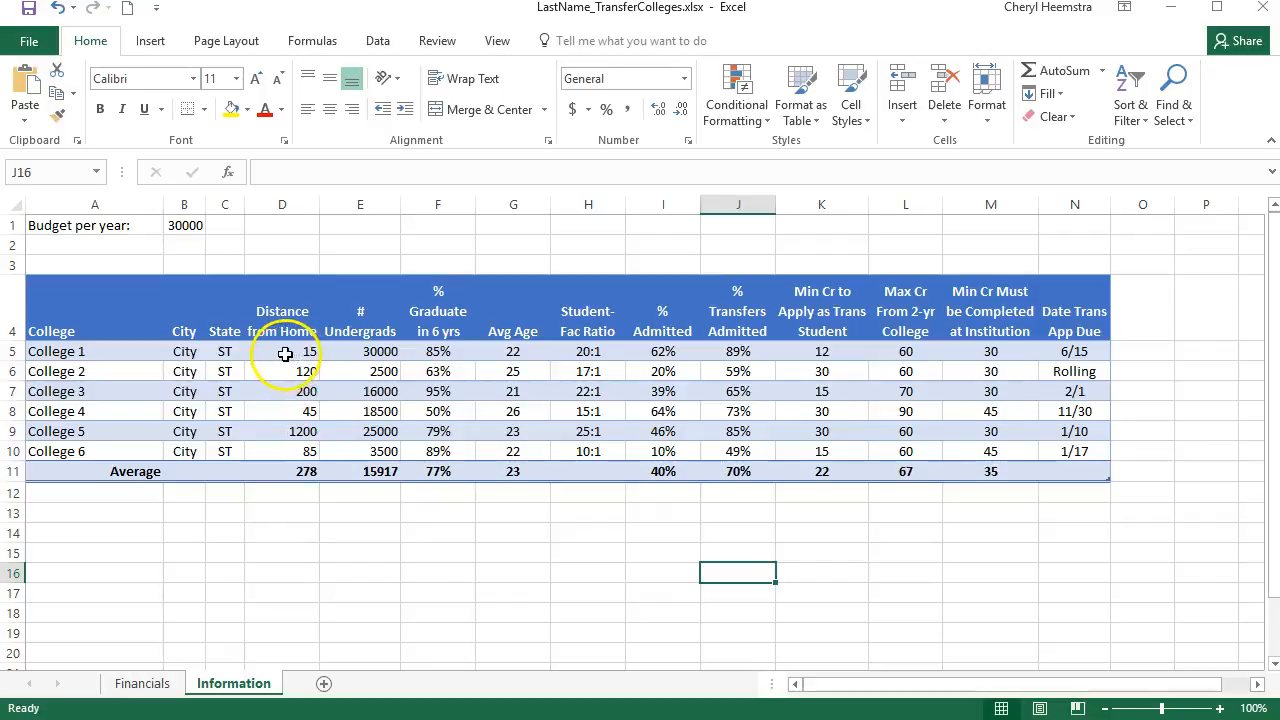
left_click_drag(278, 356, 378, 461)
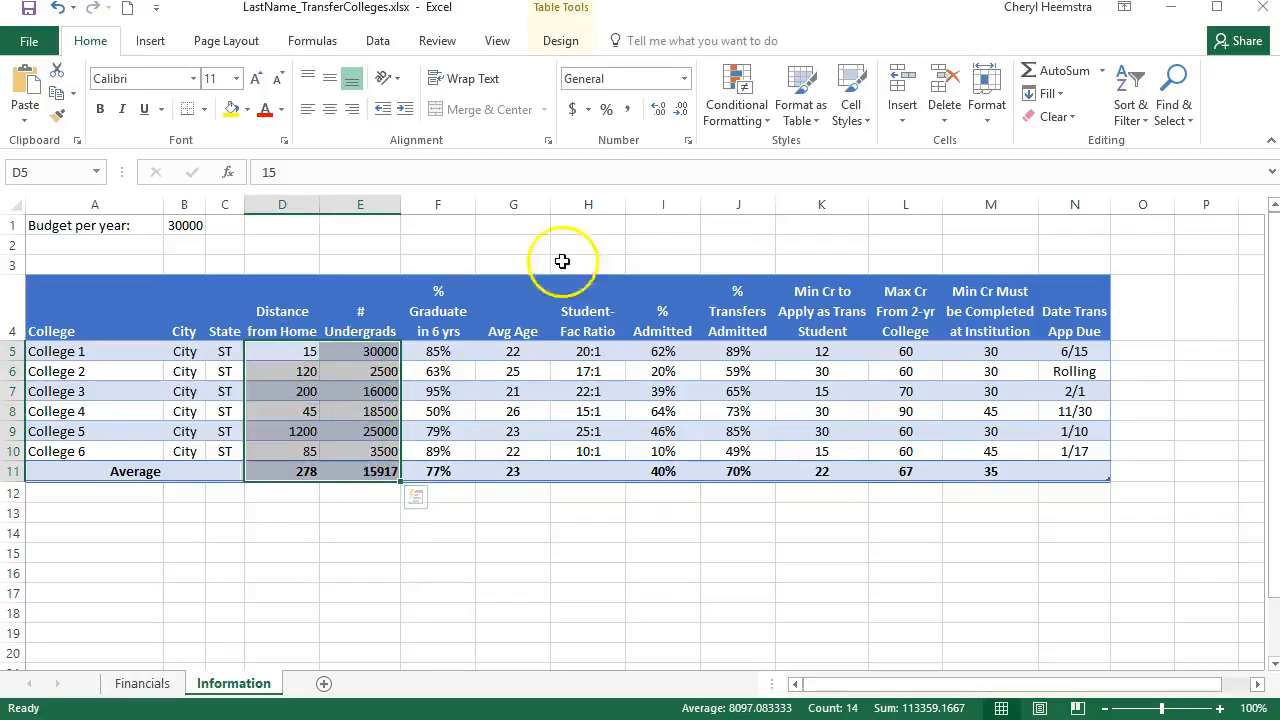
left_click(629, 111)
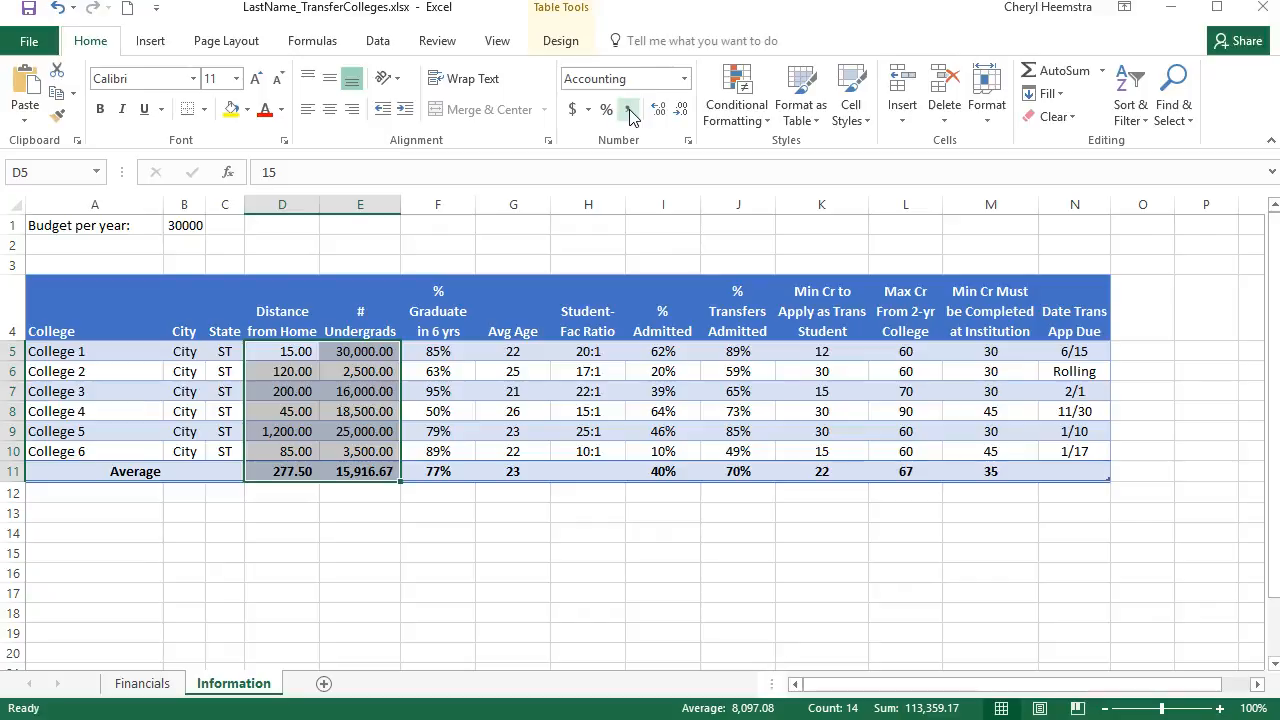
left_click(680, 115)
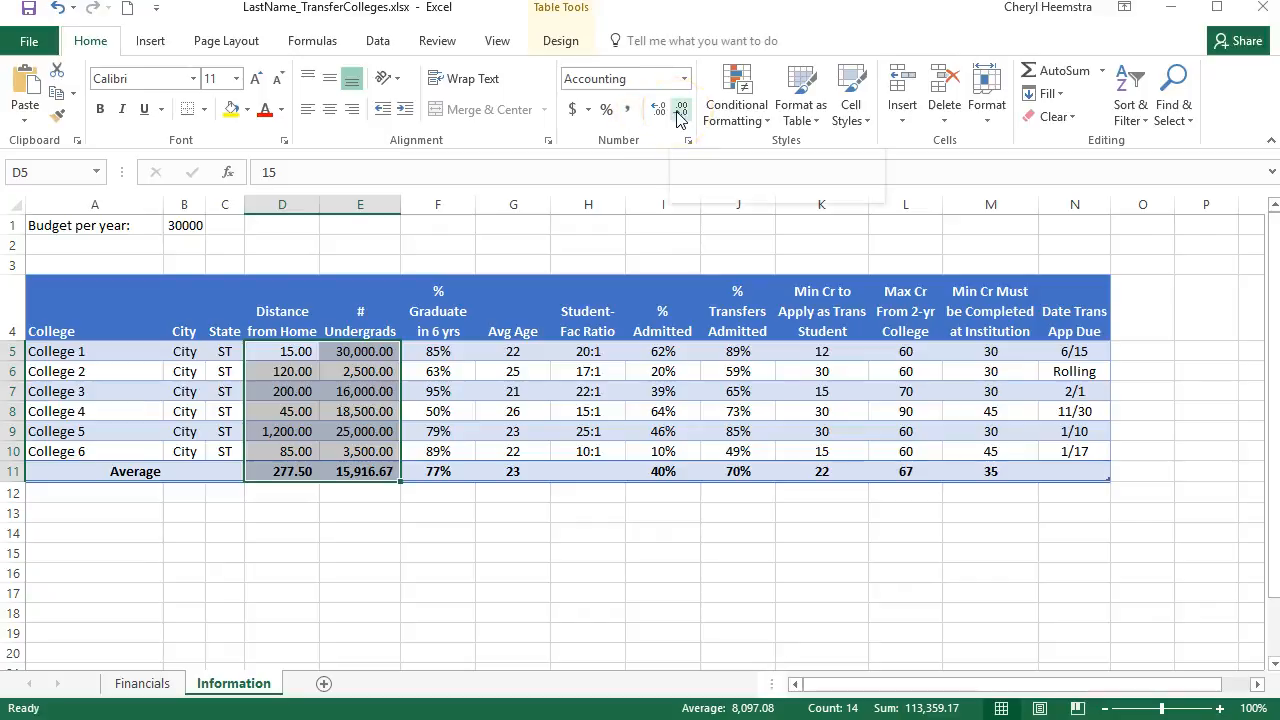
left_click(680, 112)
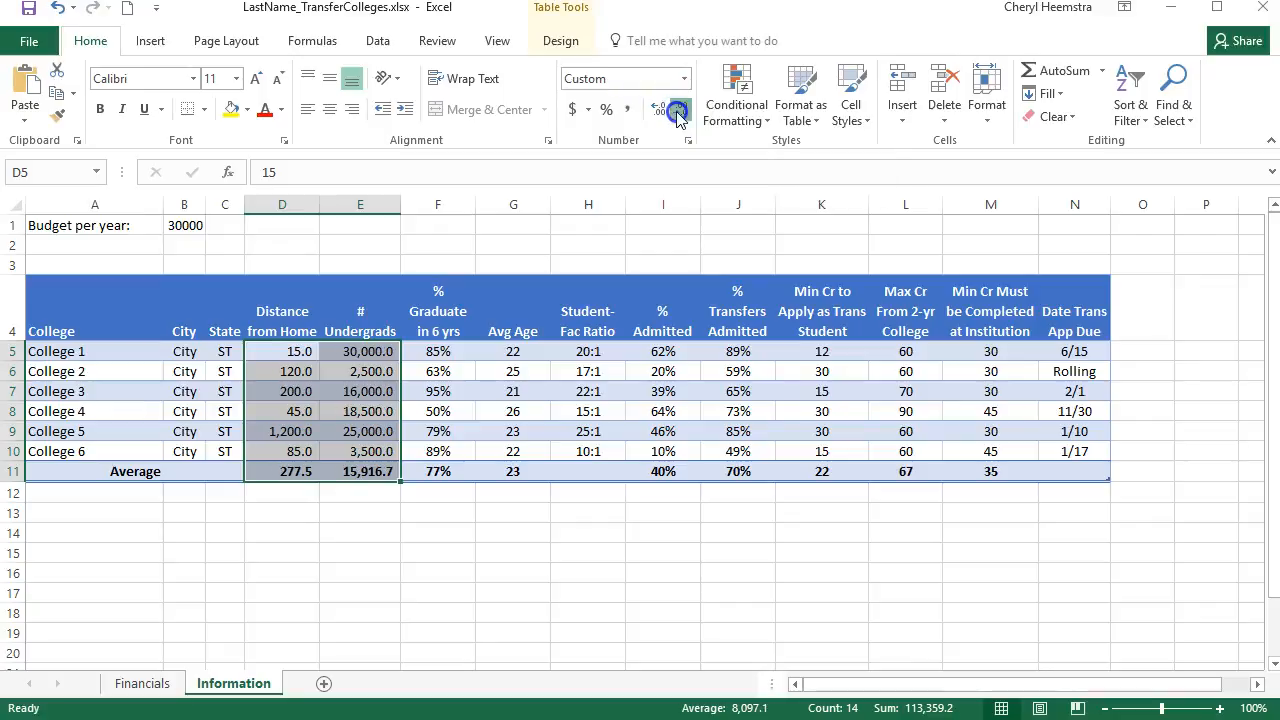
left_click(680, 112)
left_click(512, 573)
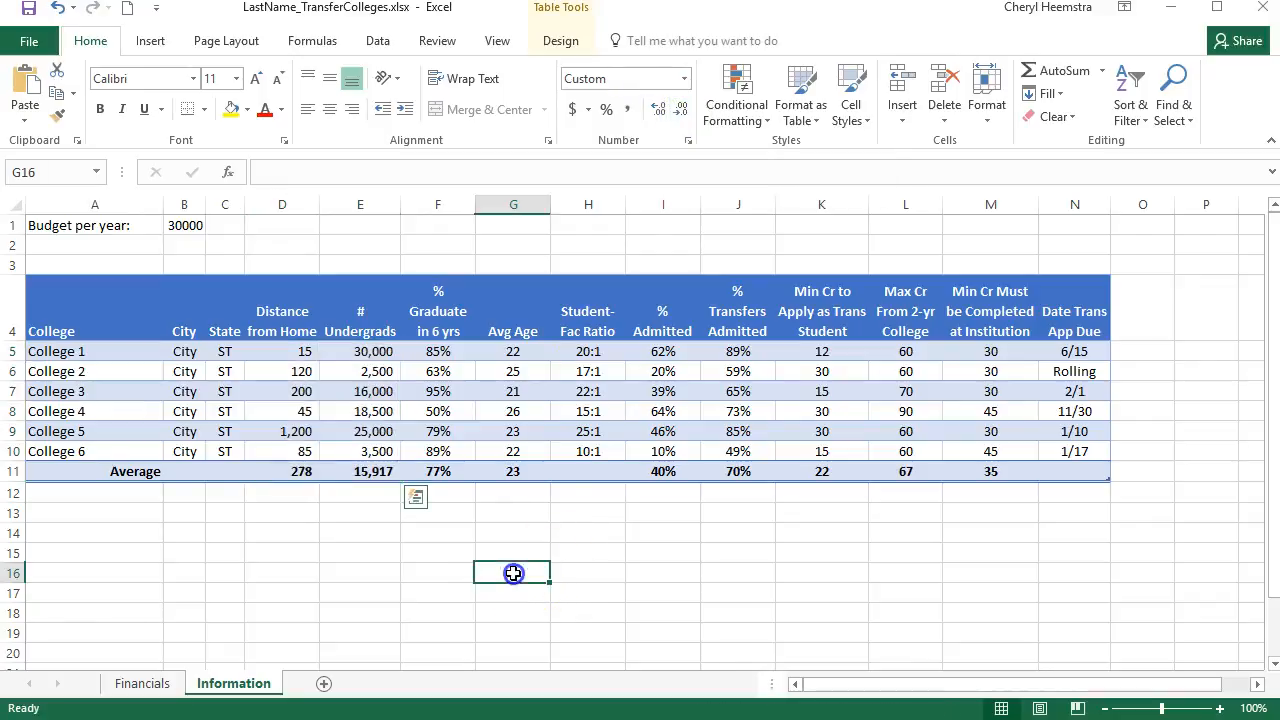
Format the yearly budget in B1 as Currency without decimals and autofit column B
left_click(178, 229)
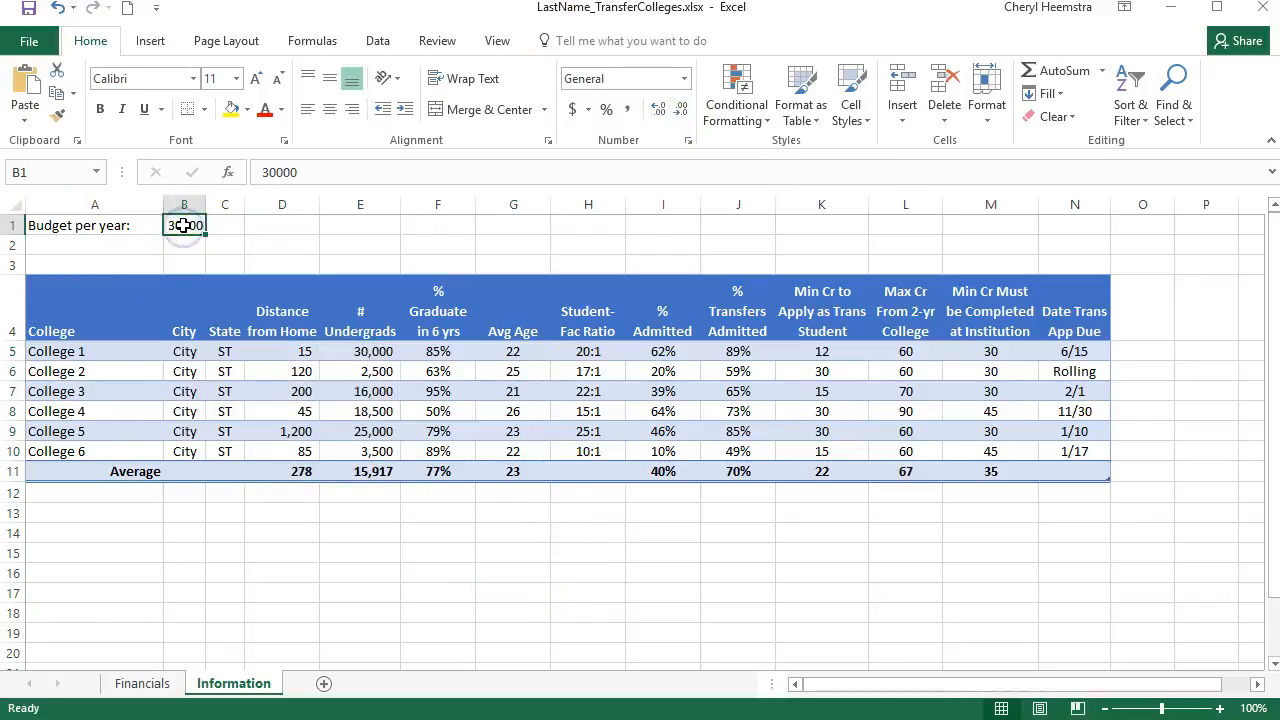
left_click(684, 79)
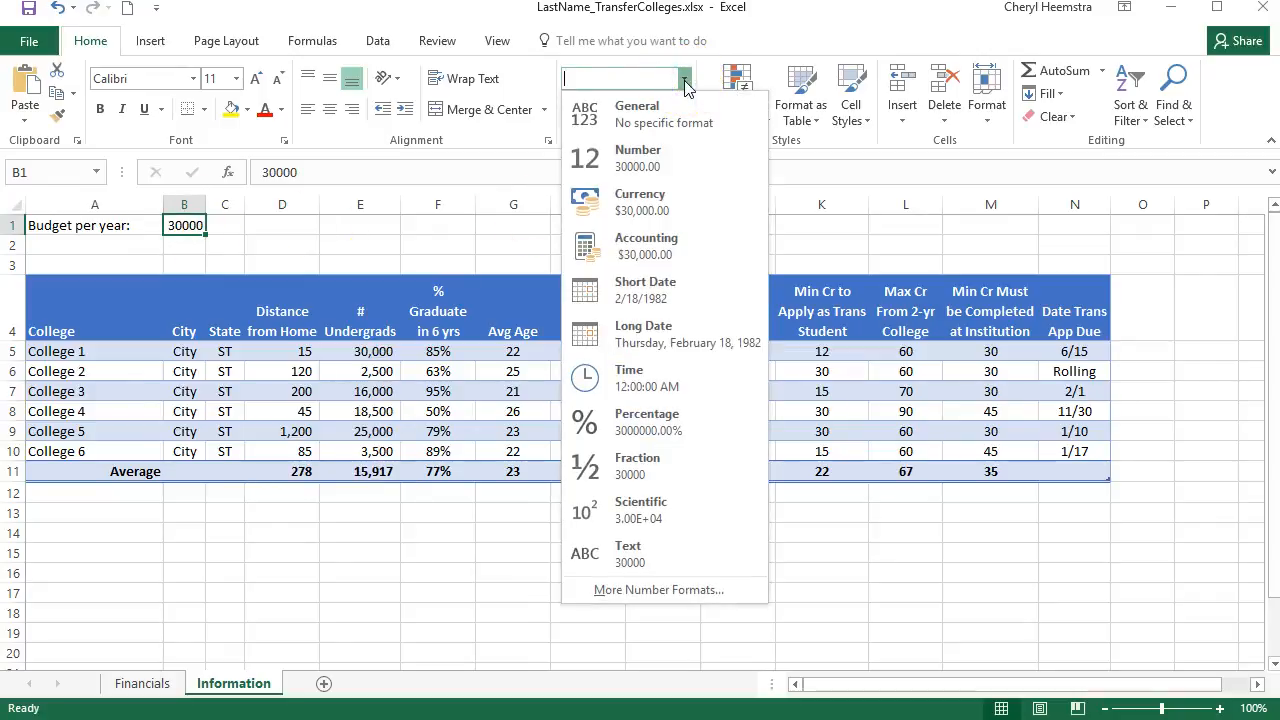
left_click(635, 202)
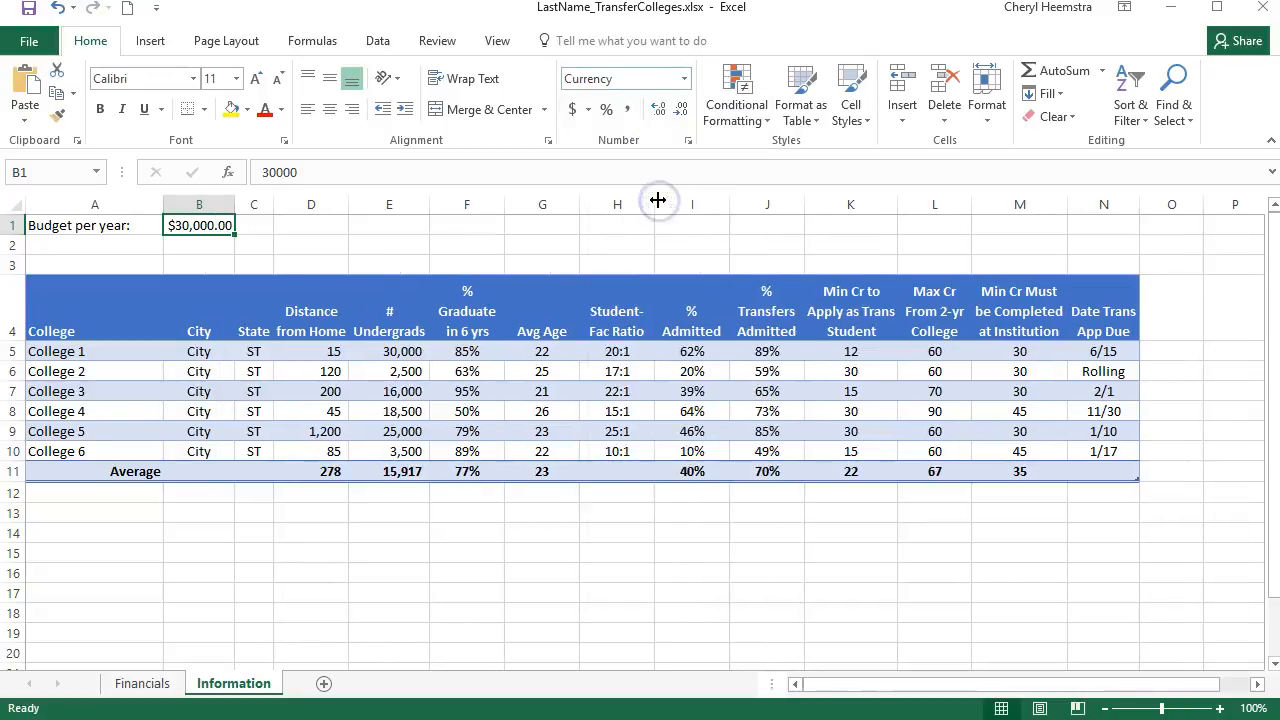
left_click(679, 109)
left_click(679, 109)
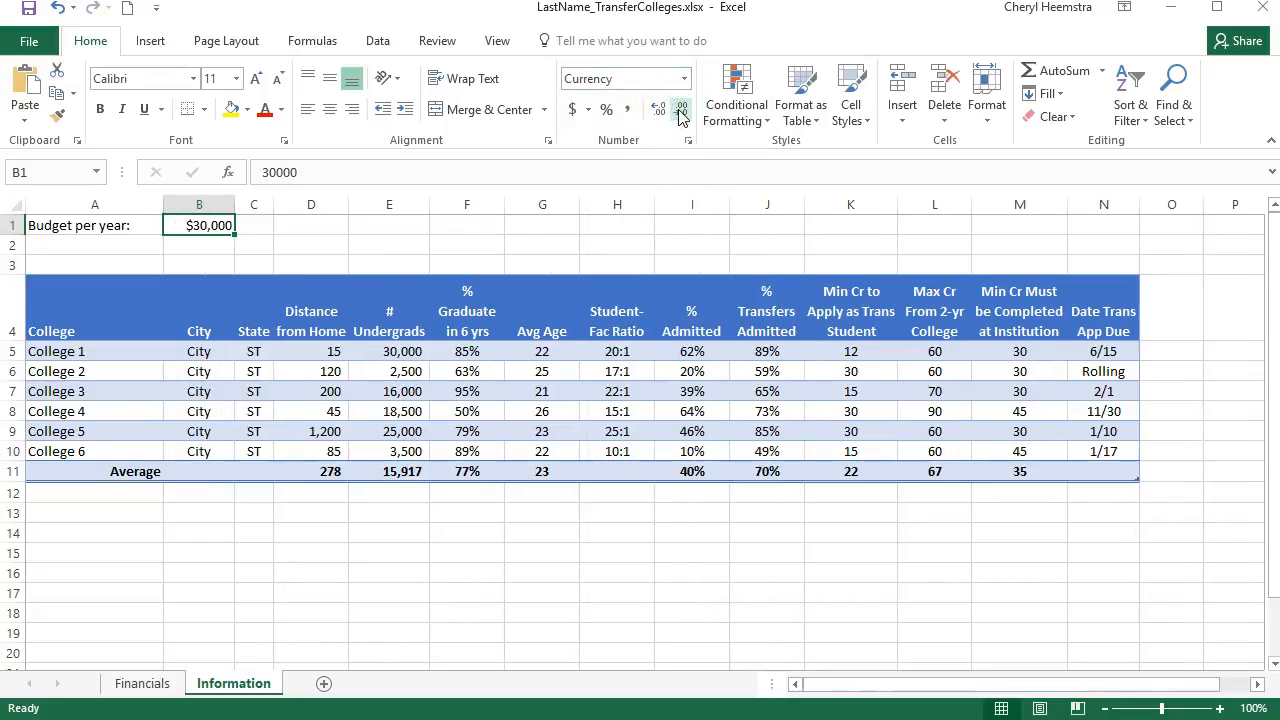
double_click(235, 205)
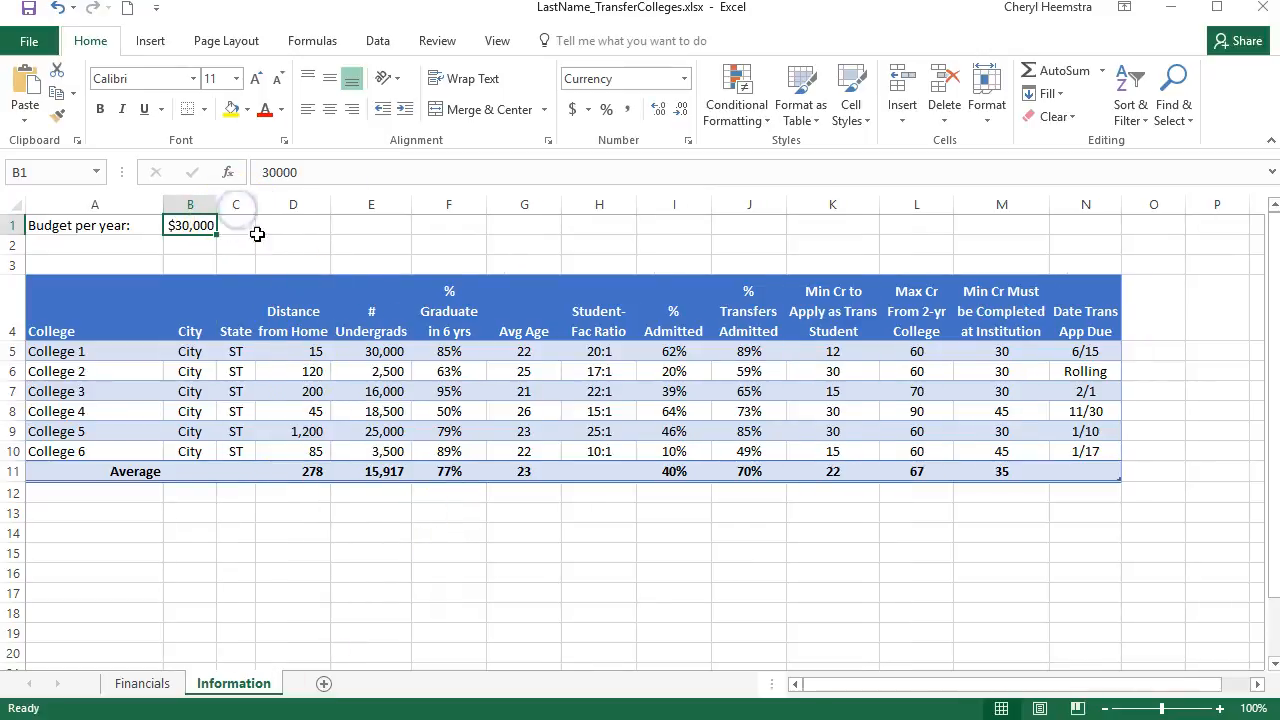
left_click(284, 546)
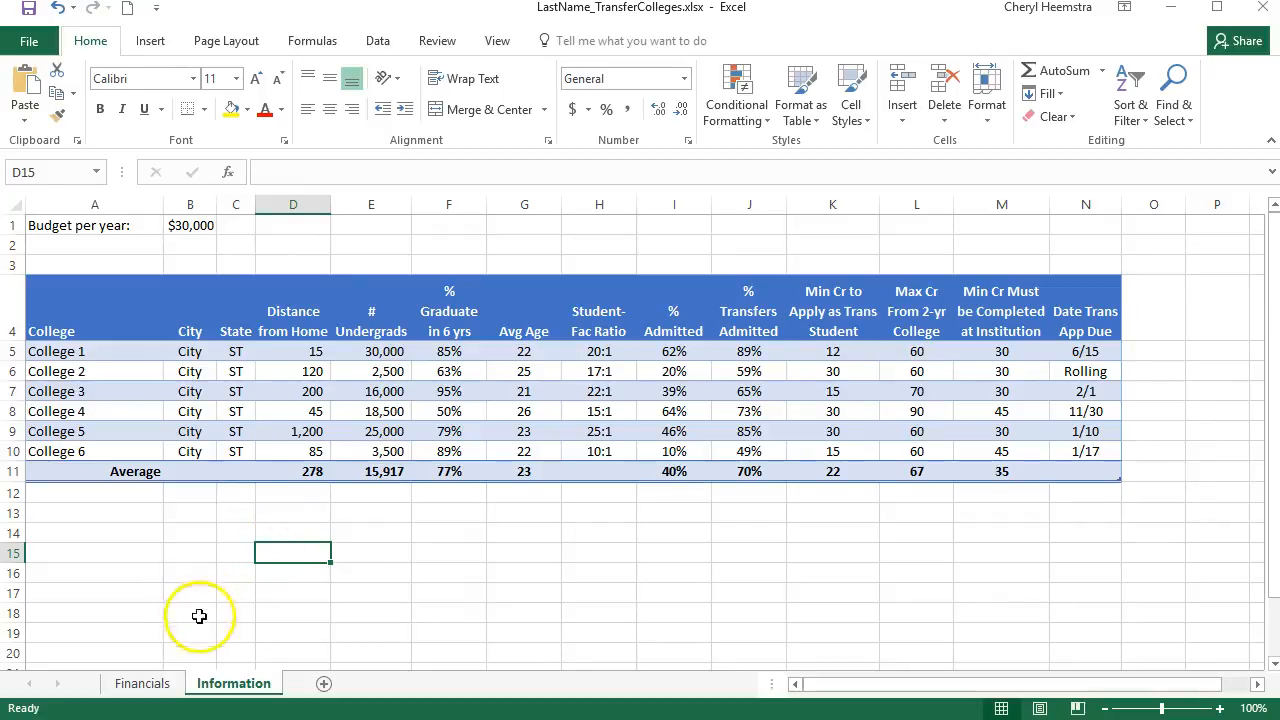
key("Right")
key("Right")
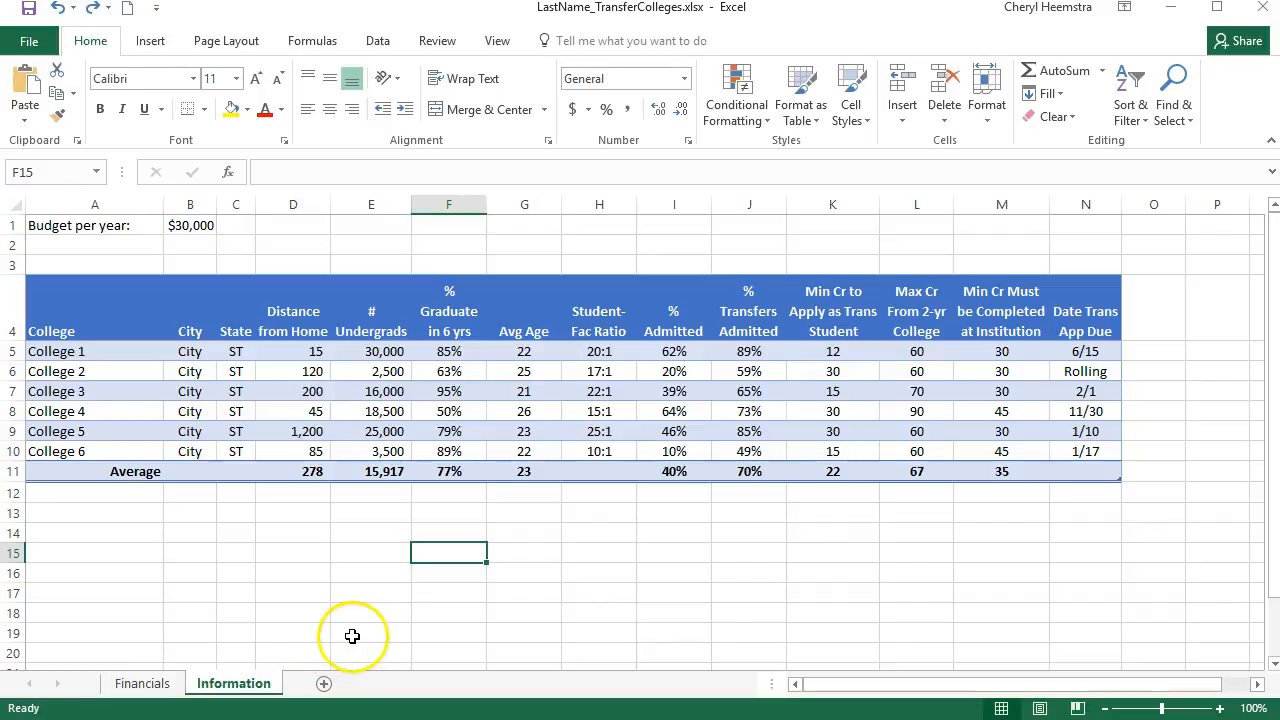
Merge and center A3:N3 above the table and apply the Title cell style to it
left_click_drag(73, 264, 1070, 257)
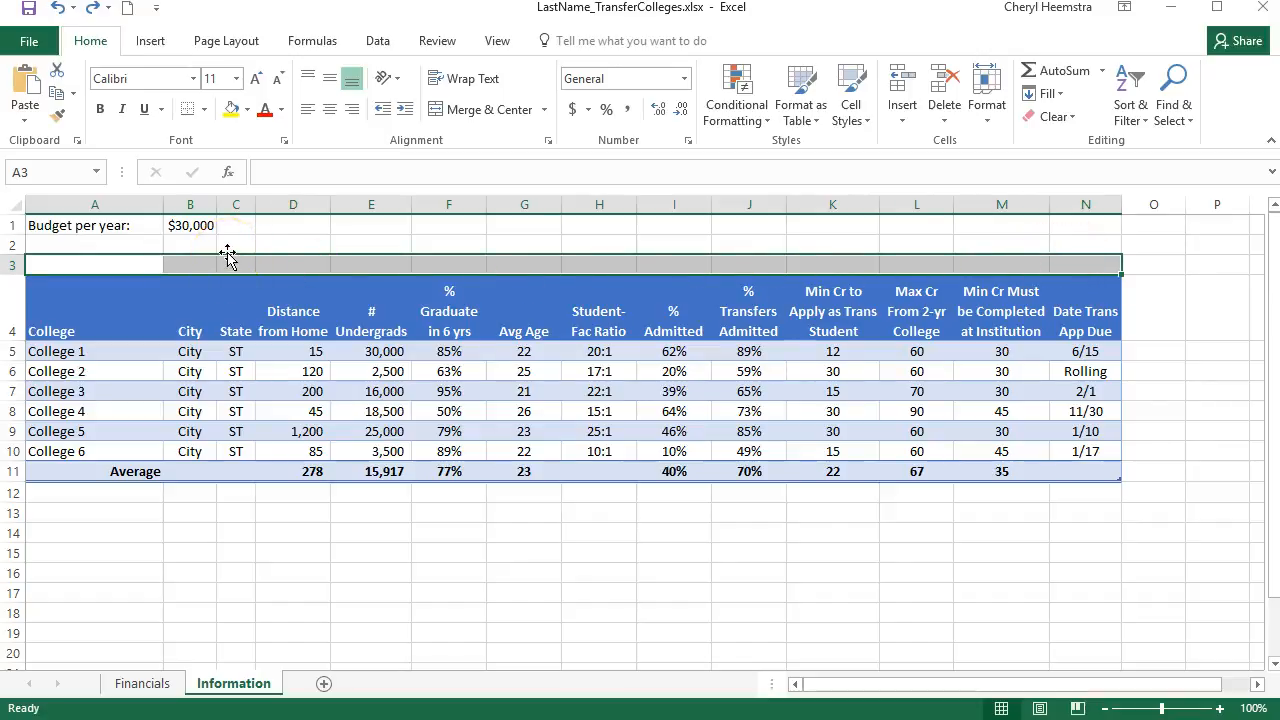
left_click(483, 112)
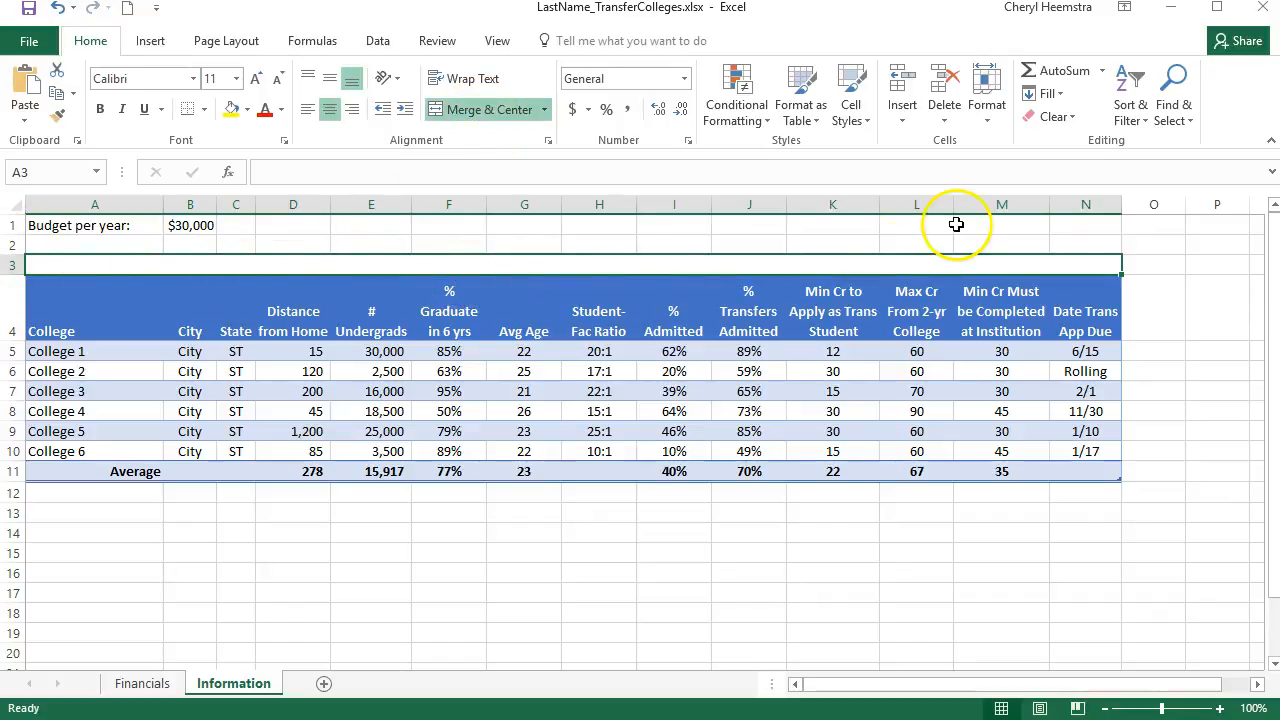
left_click(868, 124)
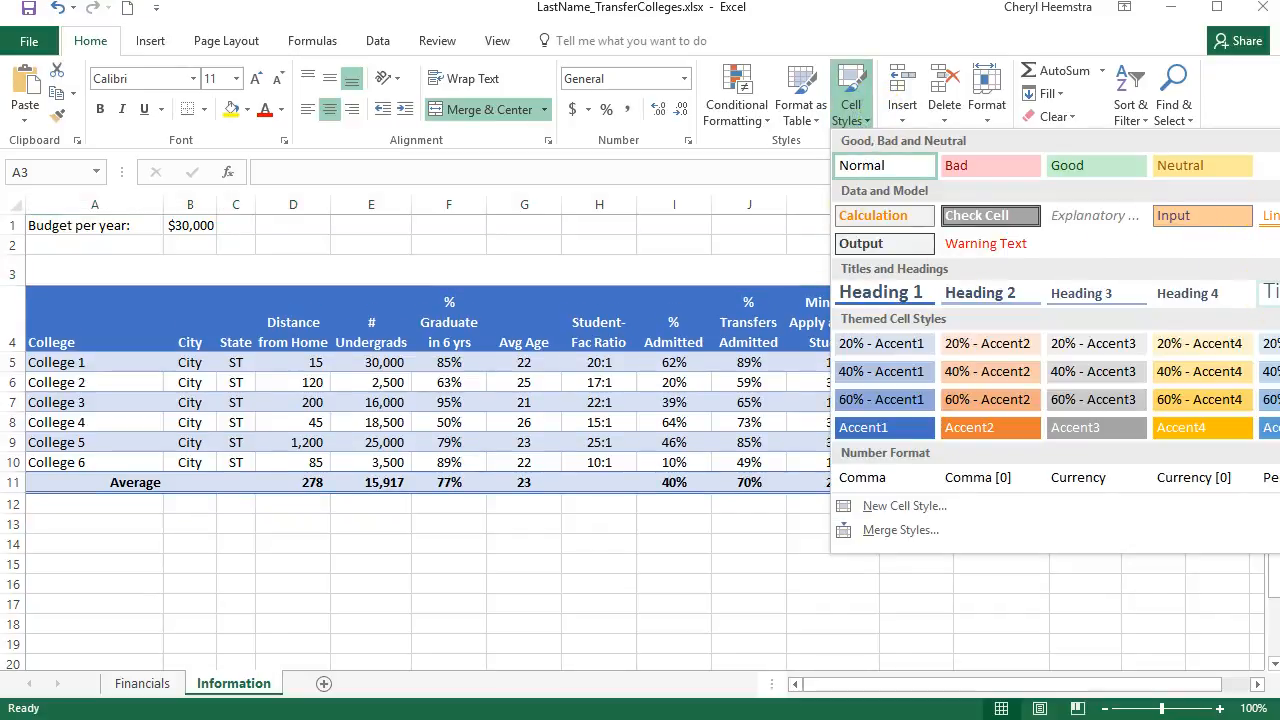
left_click(1262, 293)
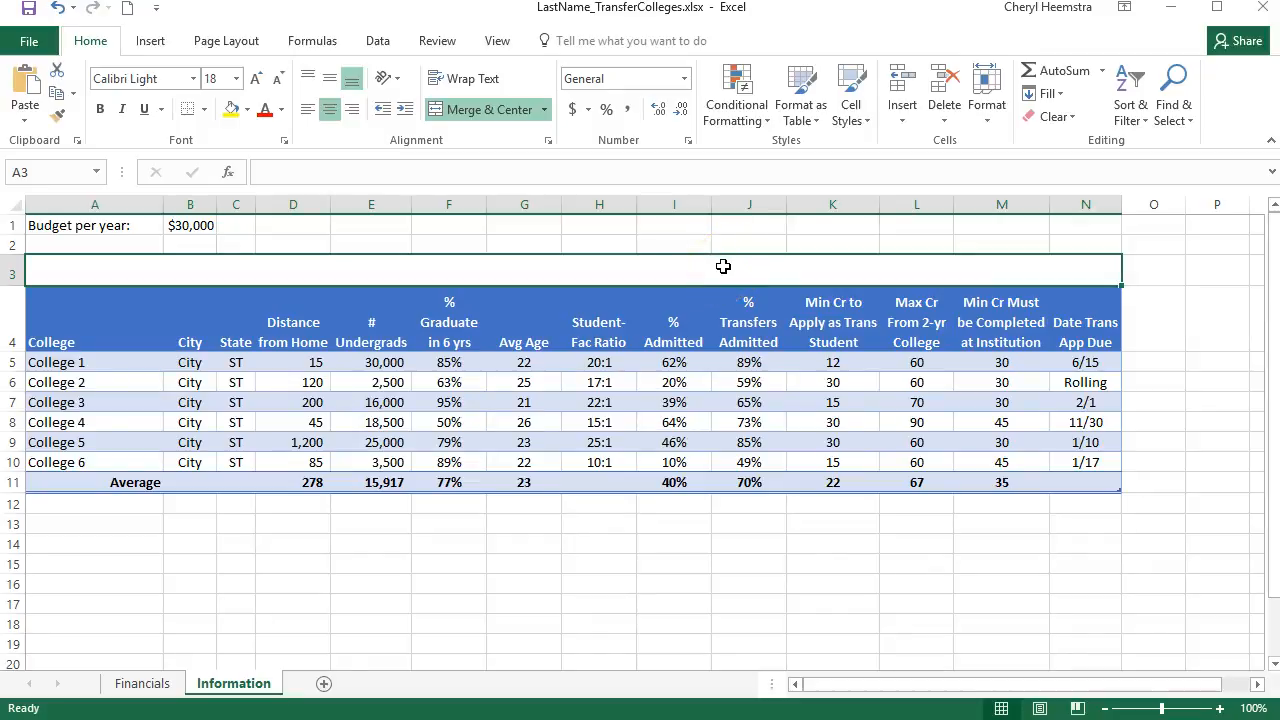
Enter the title College Information in the merged cell above the table
type("College")
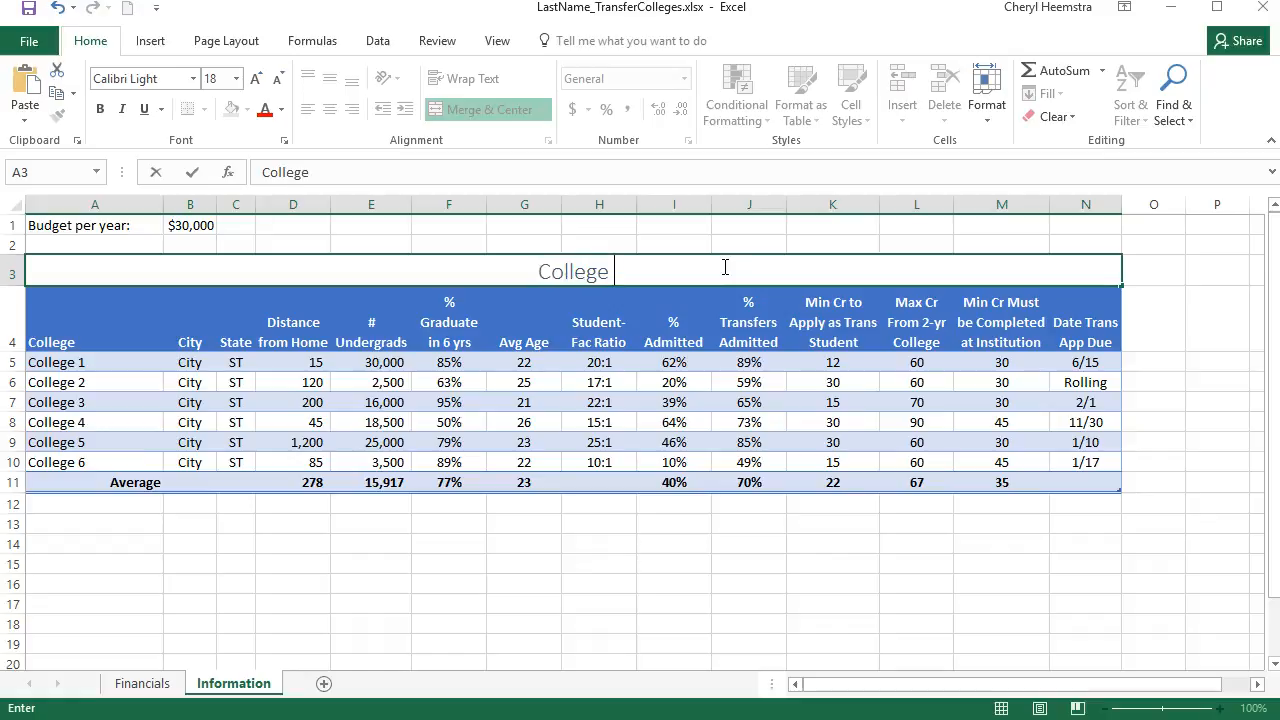
type(" Infr")
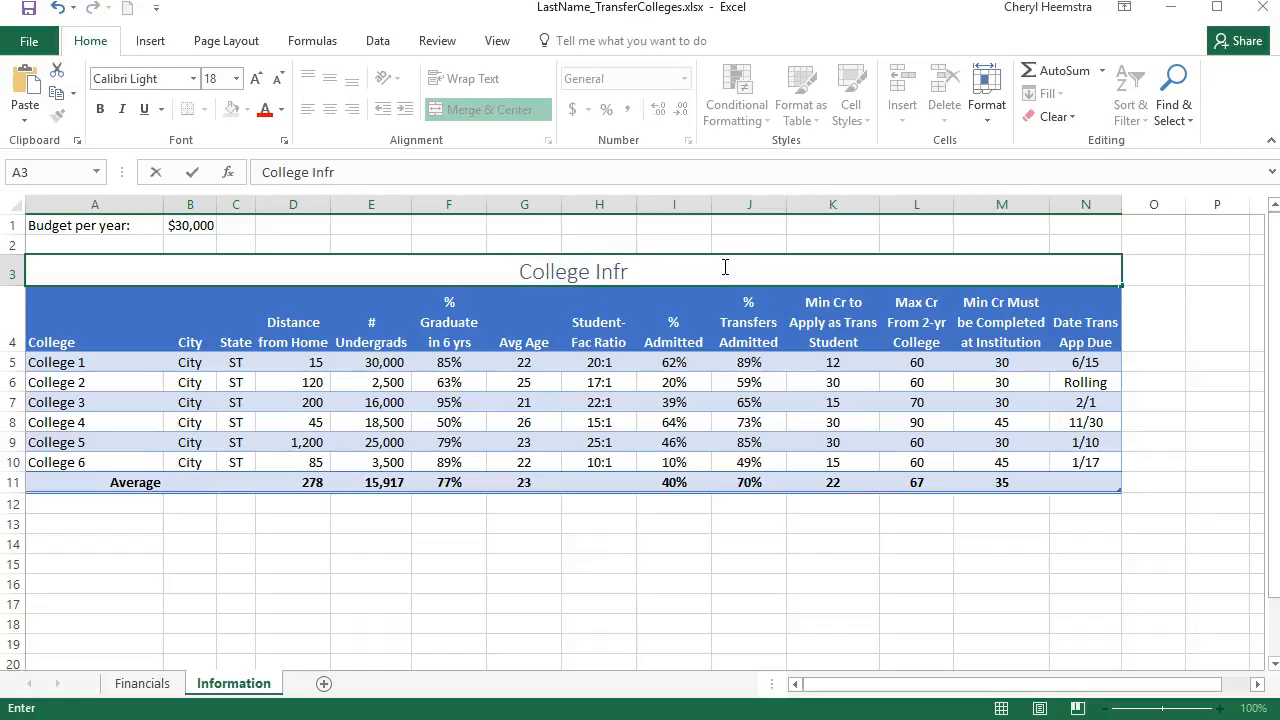
key("BackSpace")
type("ormation")
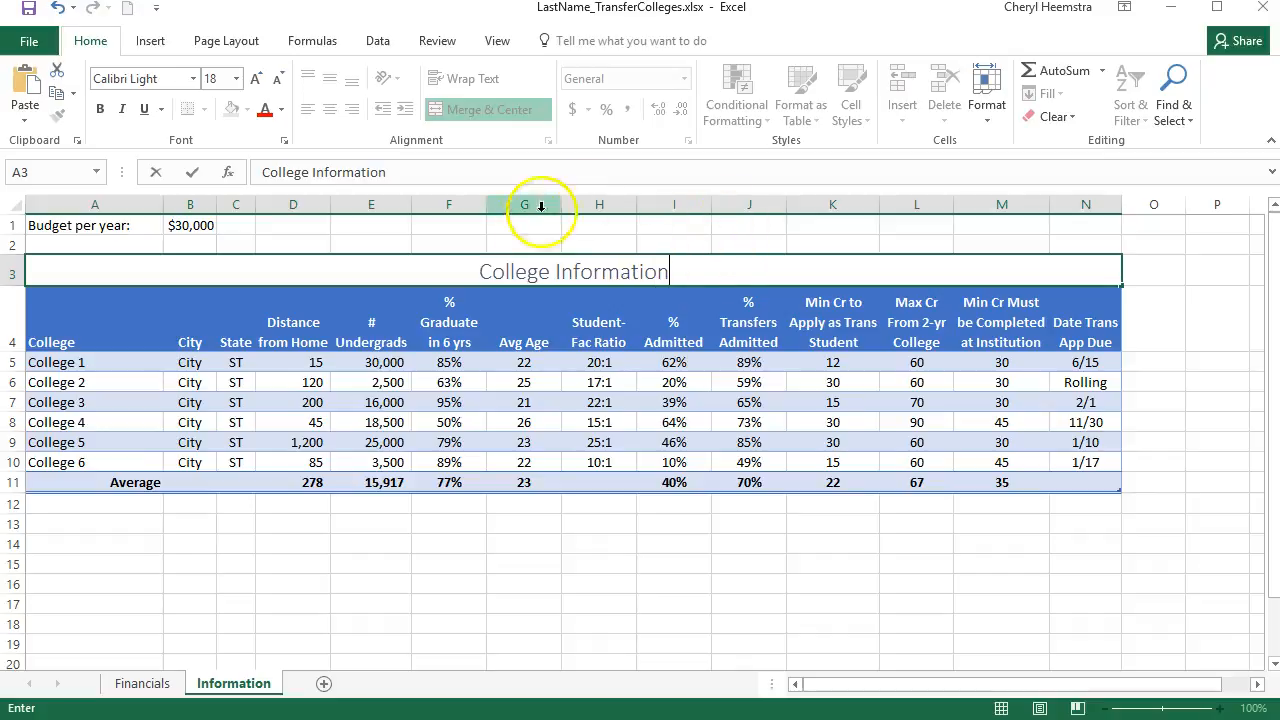
Make the College Information title text in the merged cell bold
left_click(102, 106)
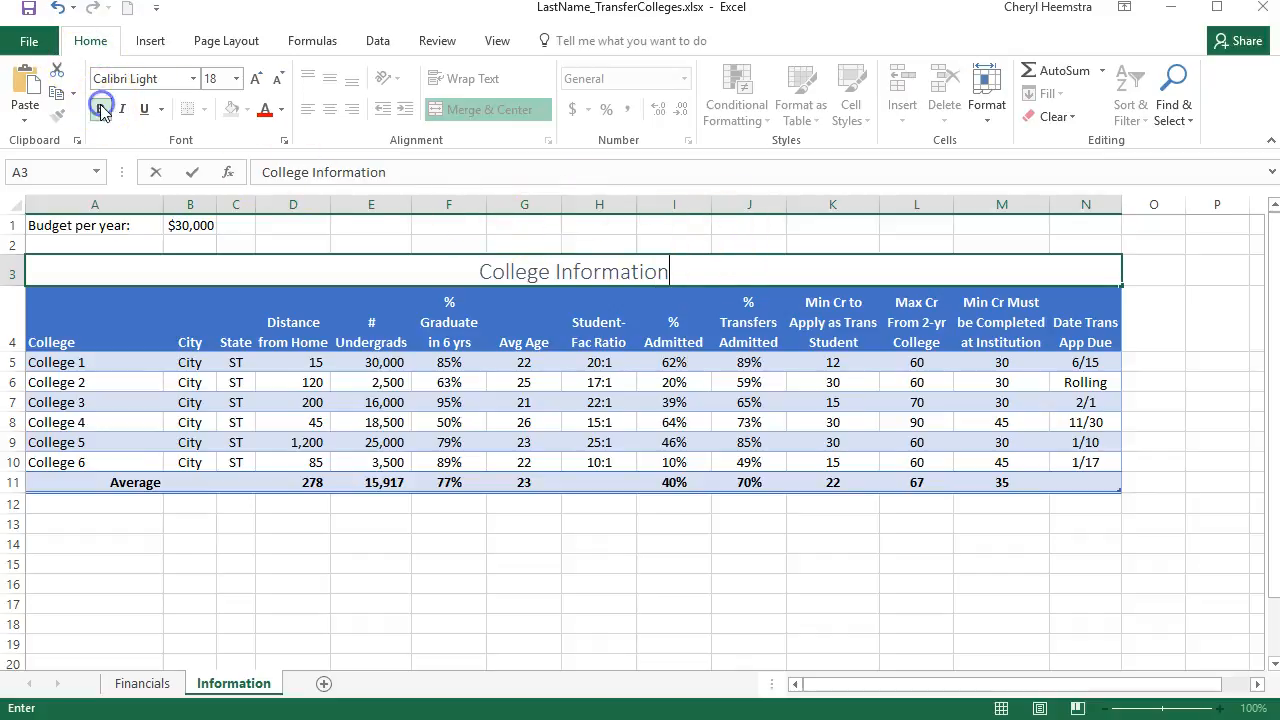
left_click_drag(481, 270, 665, 272)
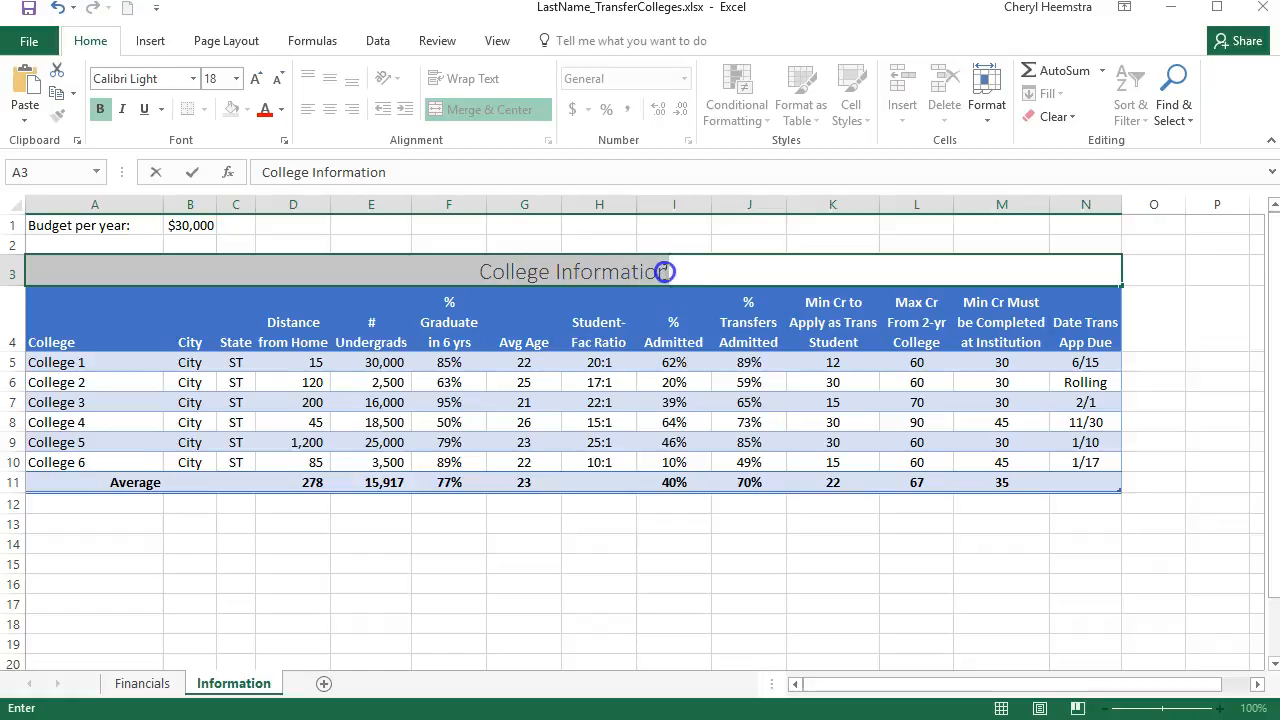
left_click(100, 109)
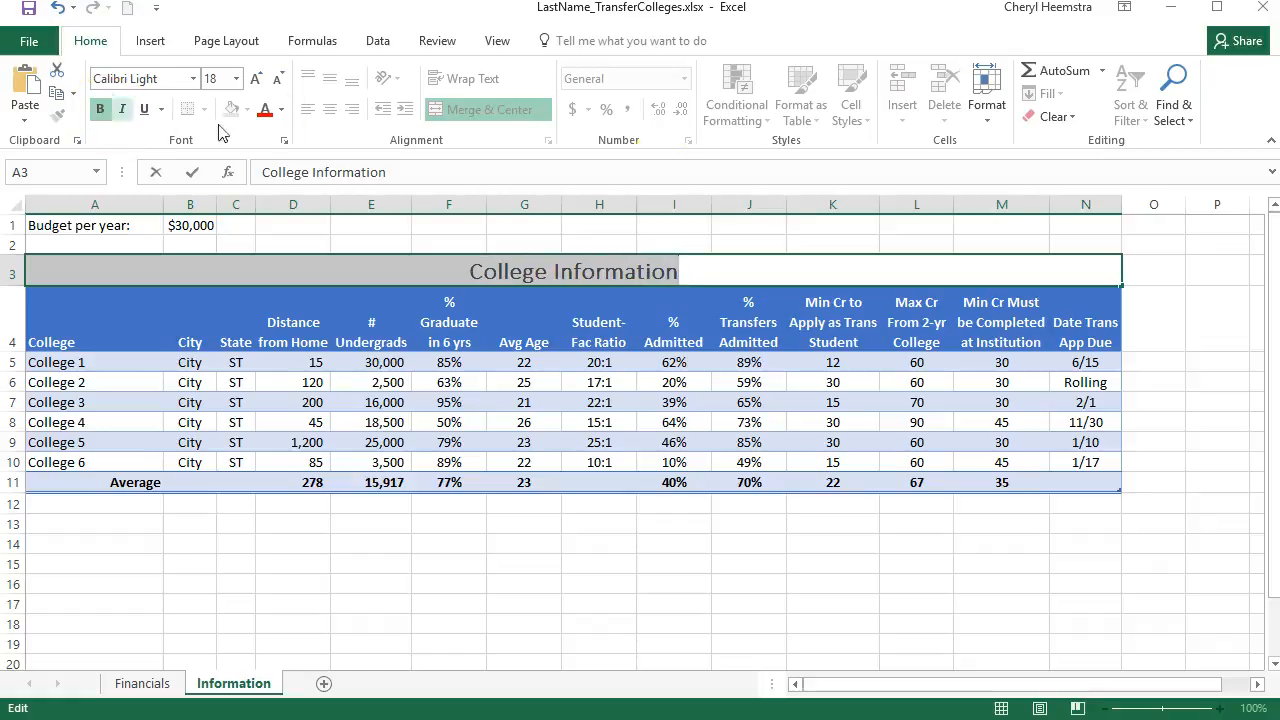
left_click(670, 382)
left_click(663, 273)
left_click(850, 108)
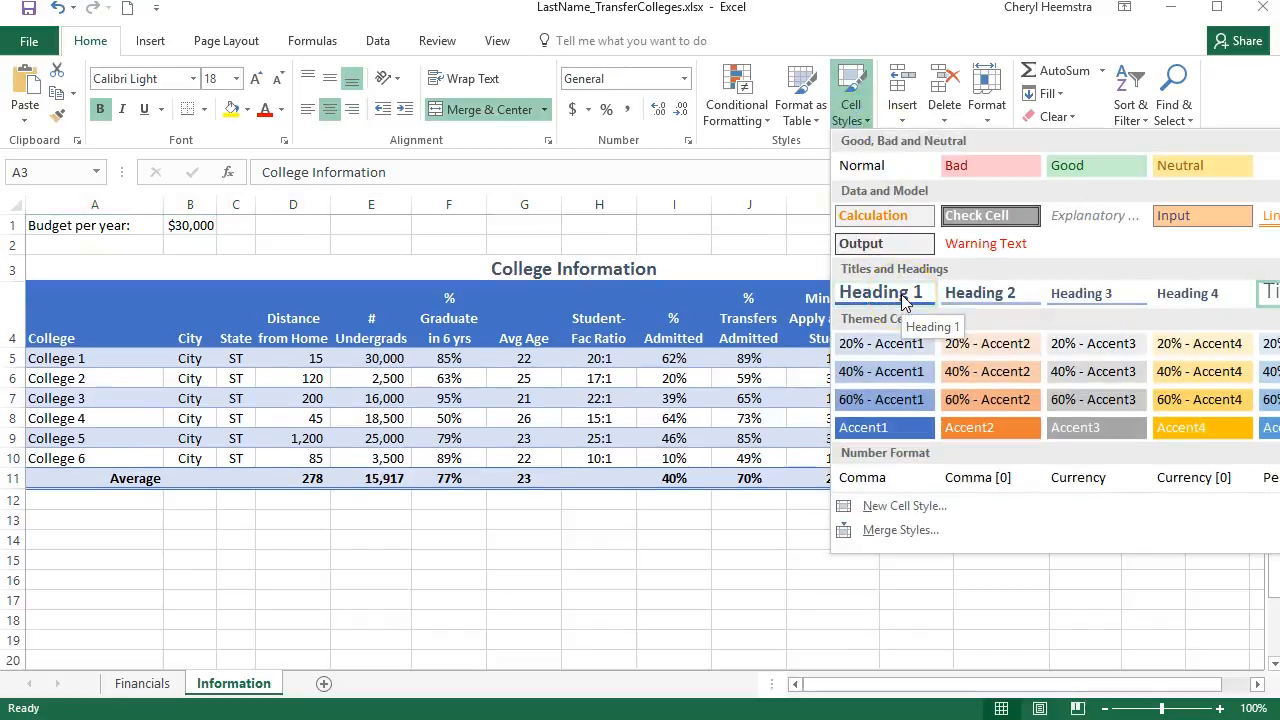
left_click(691, 266)
left_click(591, 561)
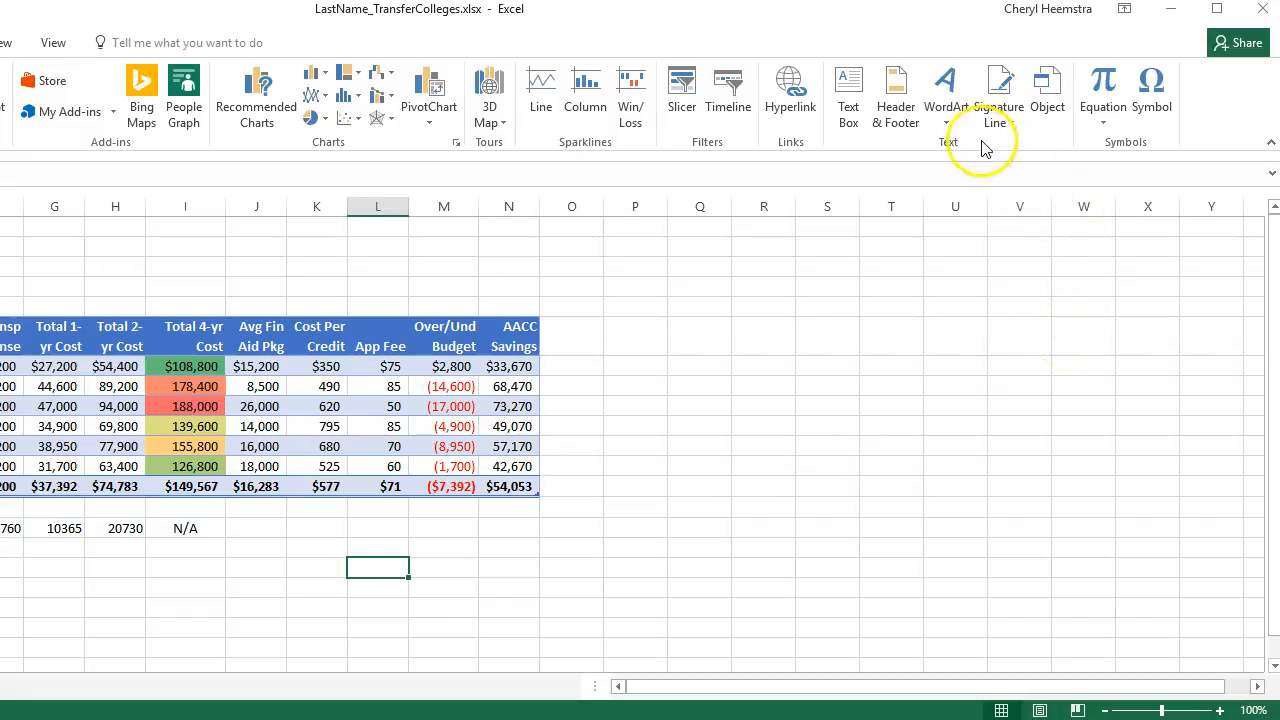
Insert WordArt in the solid blue style on the Financials sheet and place it in the empty rows above the table
left_click(949, 125)
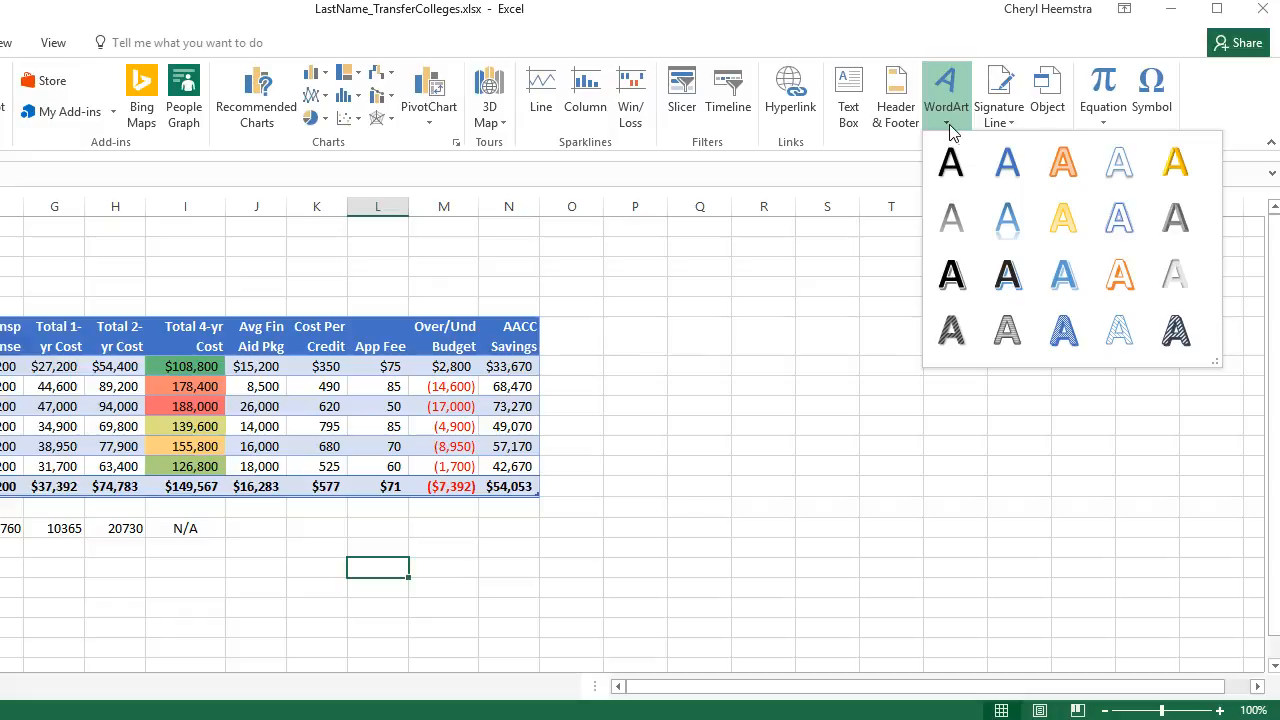
left_click(1010, 168)
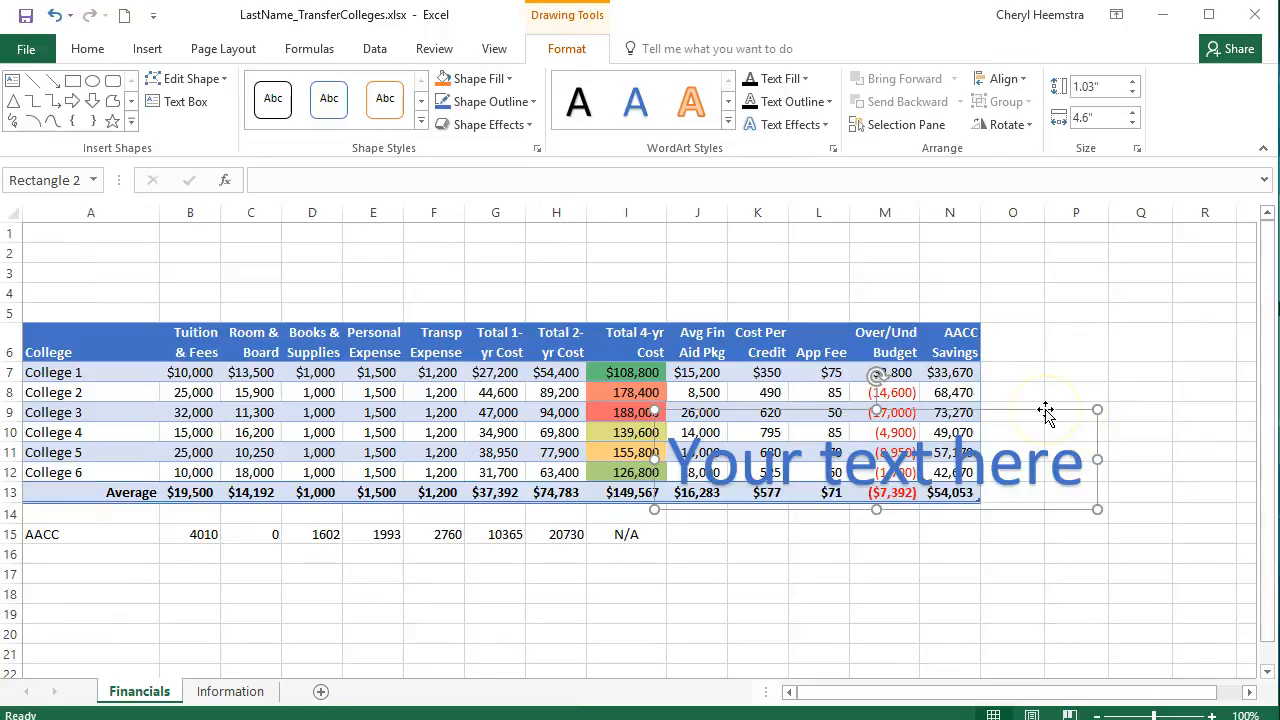
left_click_drag(1038, 406, 727, 233)
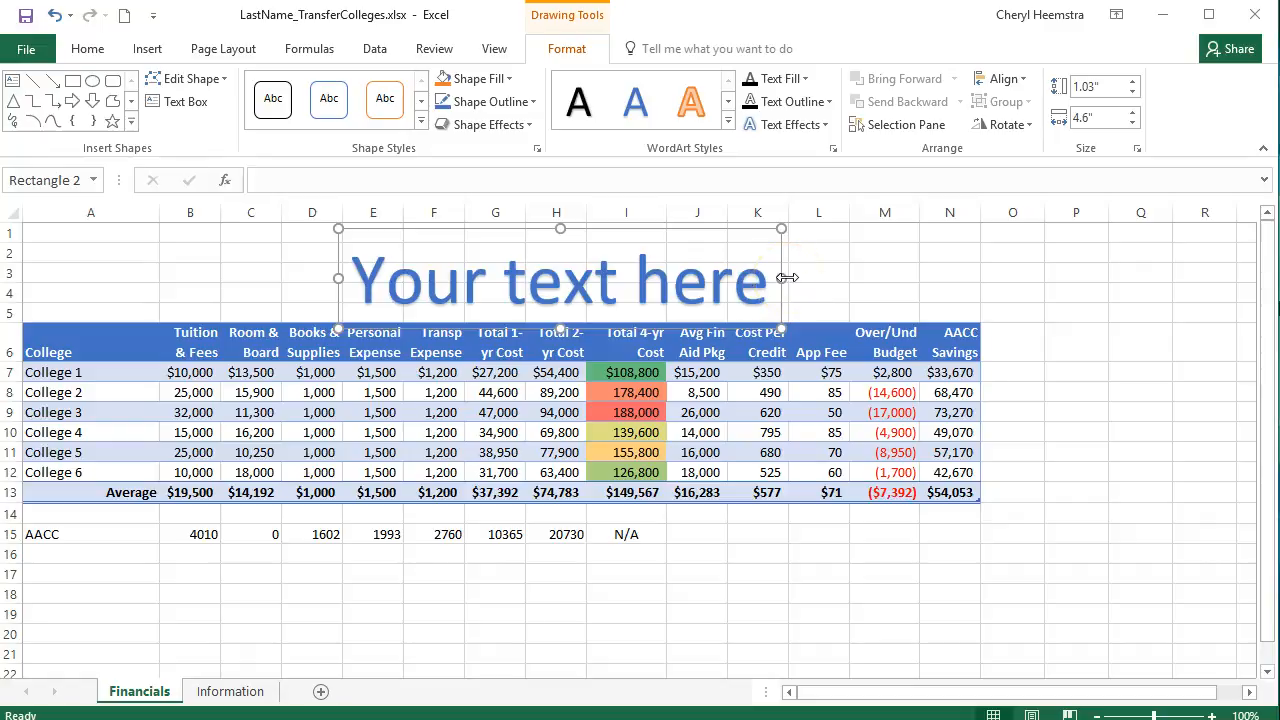
Widen the WordArt box to about 9.97" so it spans columns A to N, and nudge it up off the table header
left_click_drag(787, 277, 979, 273)
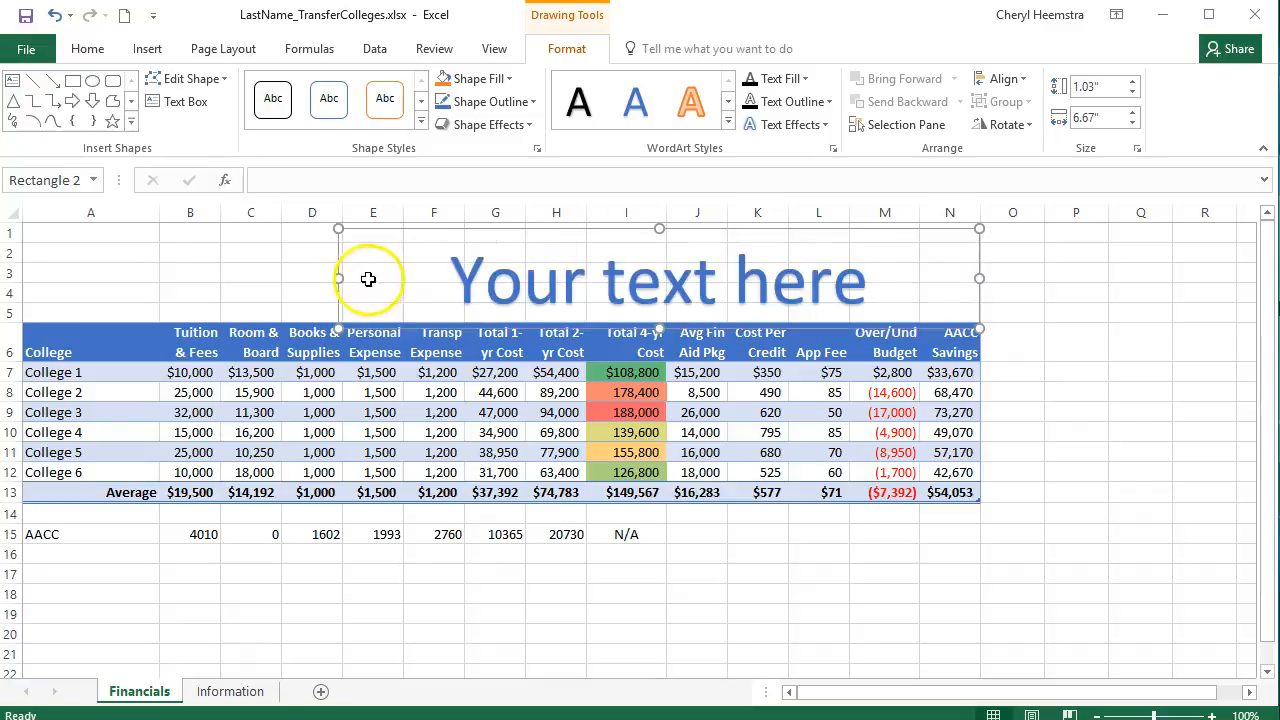
left_click_drag(337, 277, 23, 261)
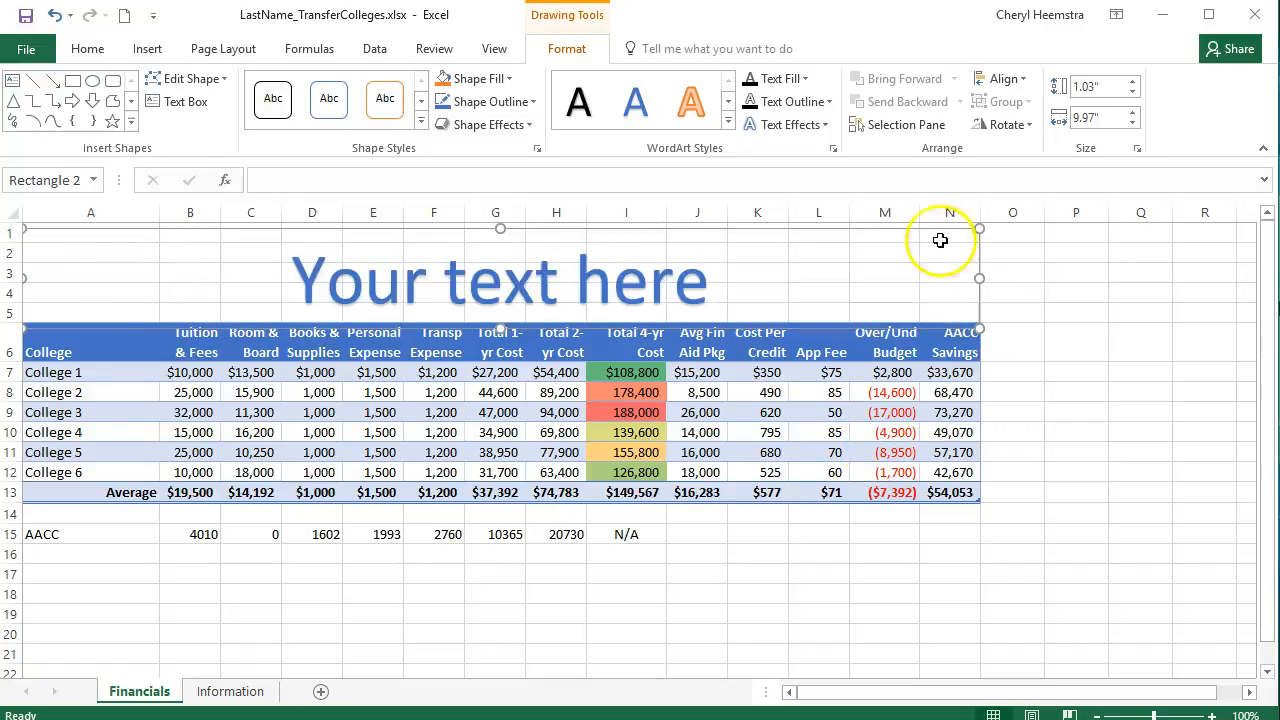
key("Up")
key("Up")
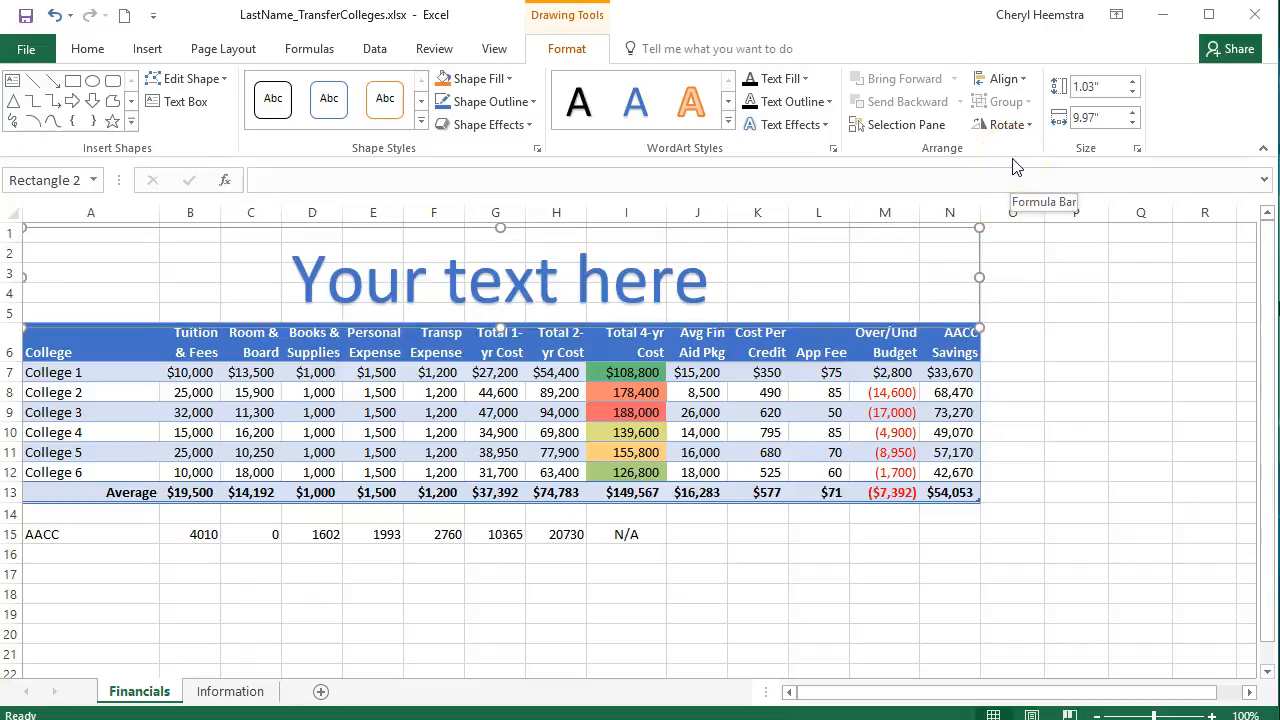
key("Up")
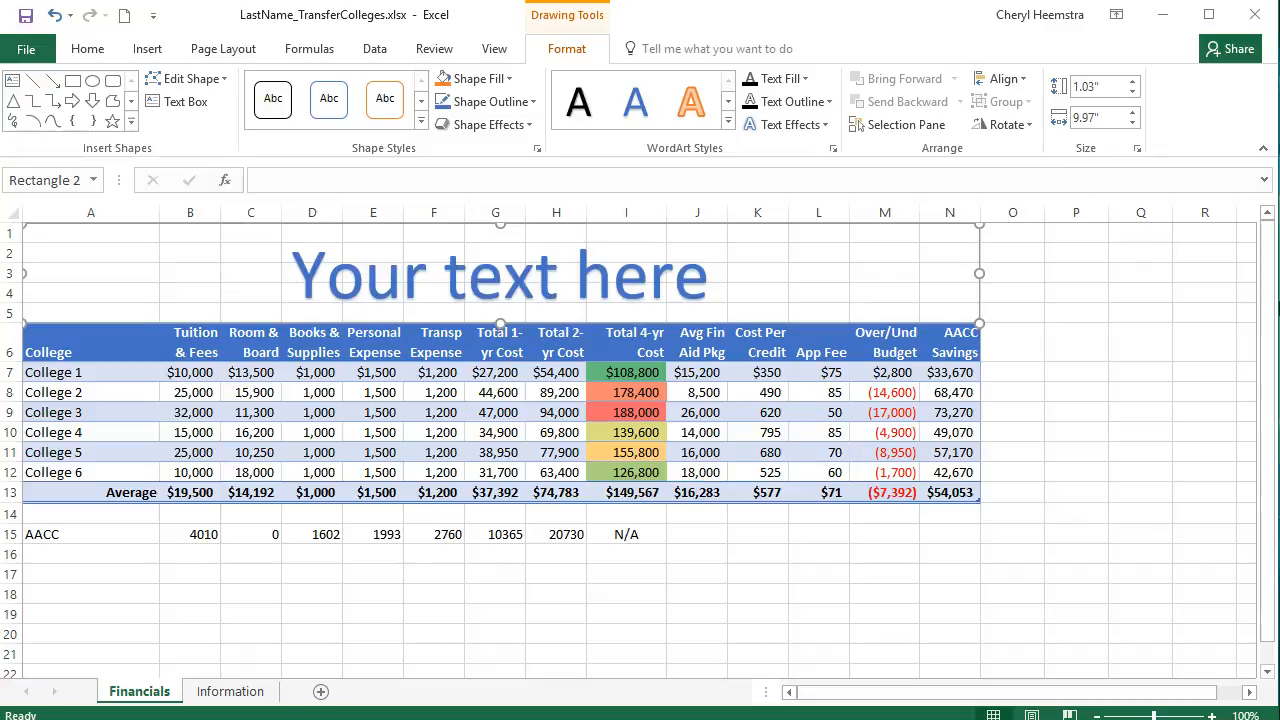
left_click(806, 79)
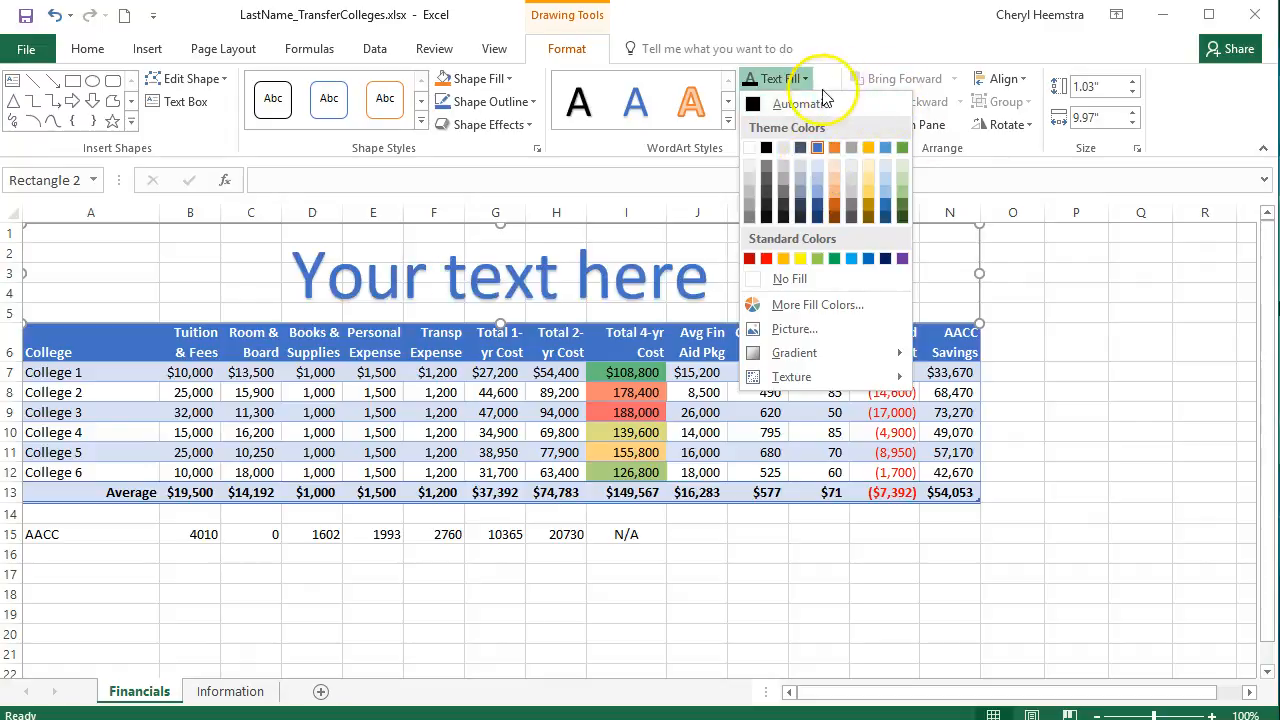
left_click(833, 43)
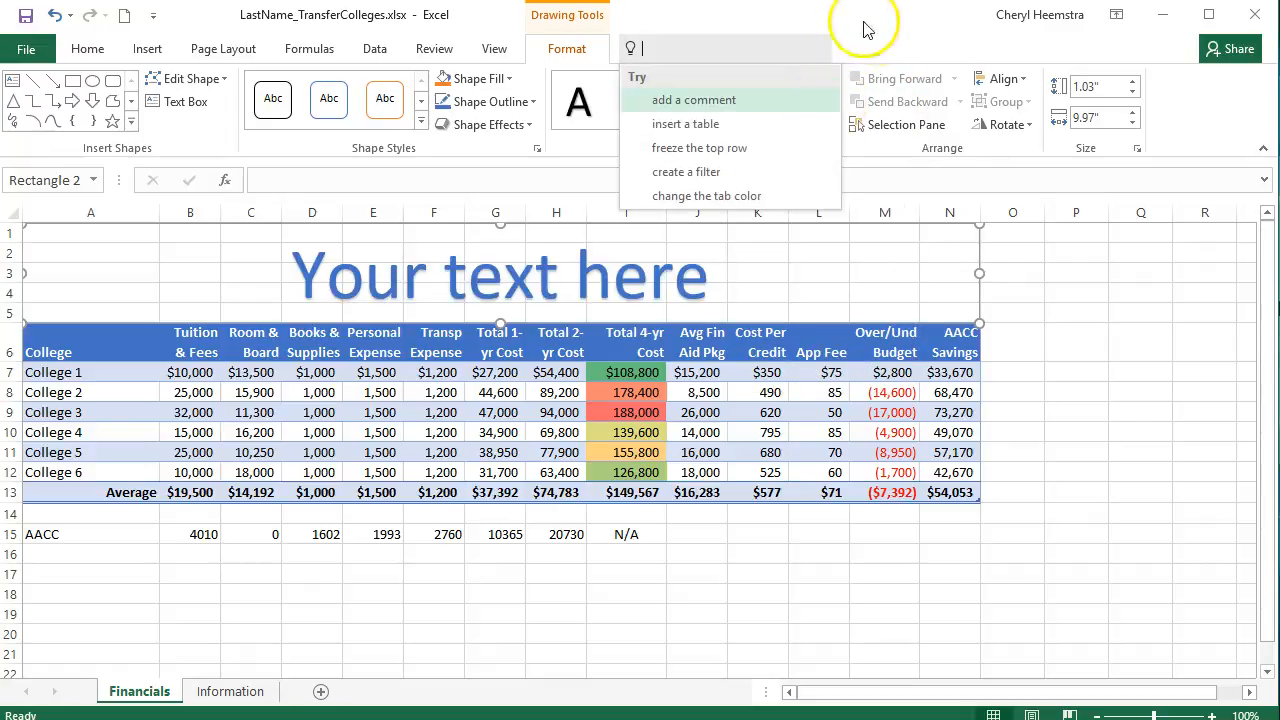
left_click(862, 43)
left_click(829, 102)
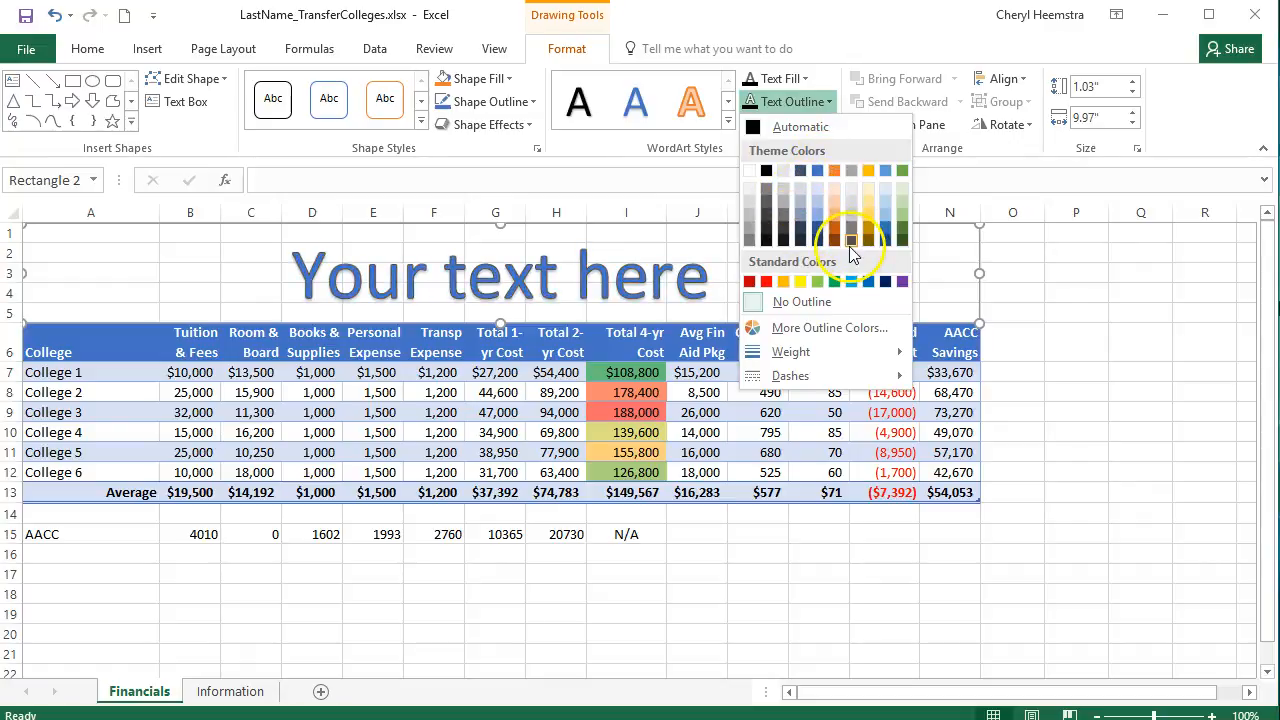
mouse_move(827, 360)
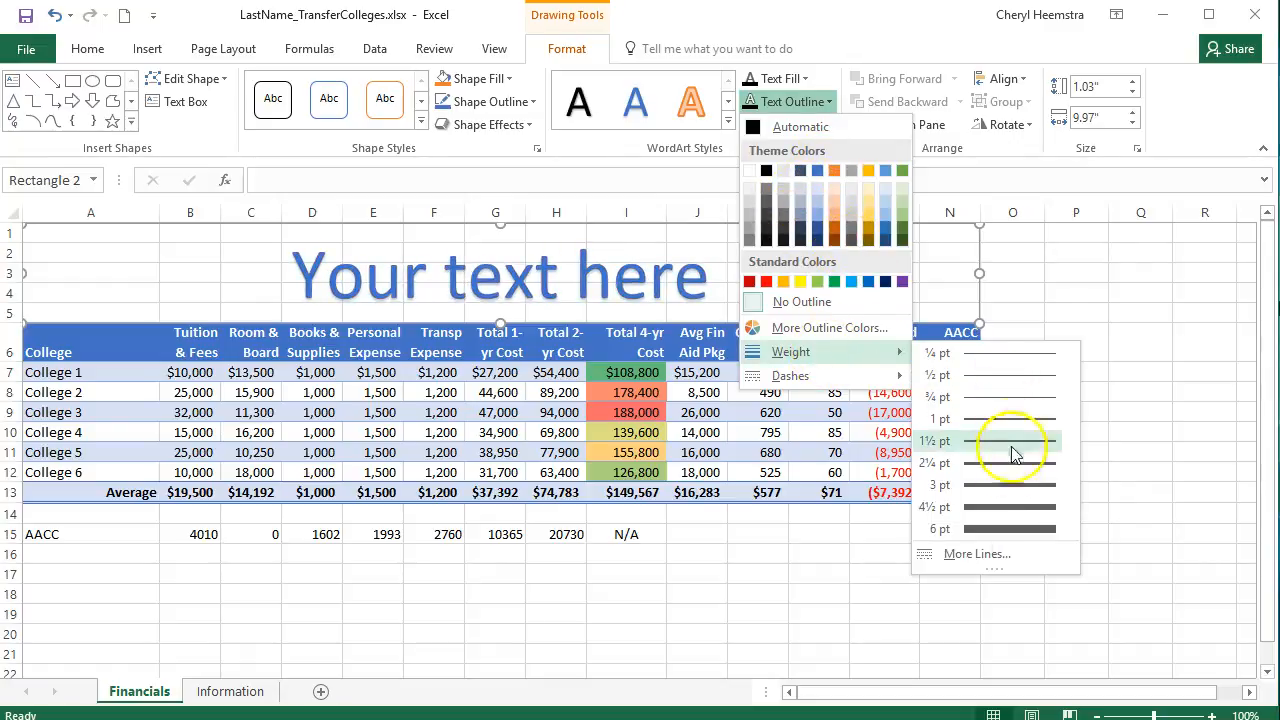
left_click(850, 42)
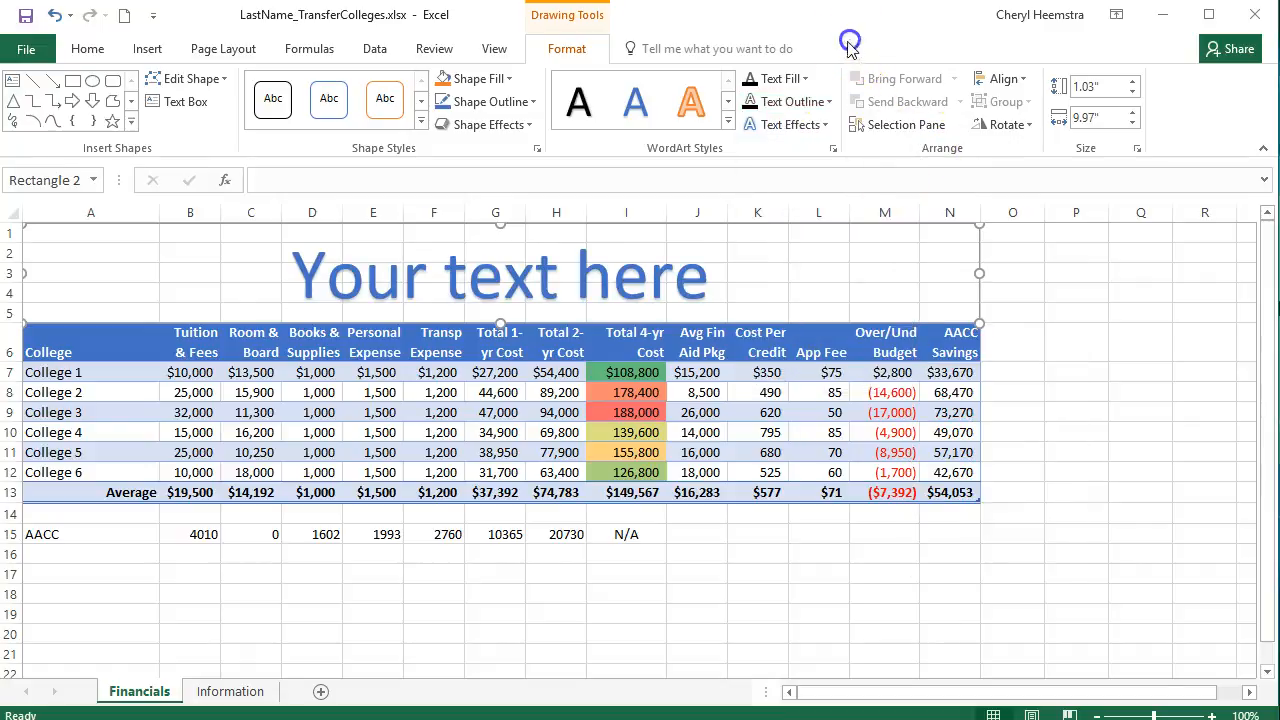
Apply the first bevel text effect to the WordArt
left_click(820, 125)
mouse_move(831, 294)
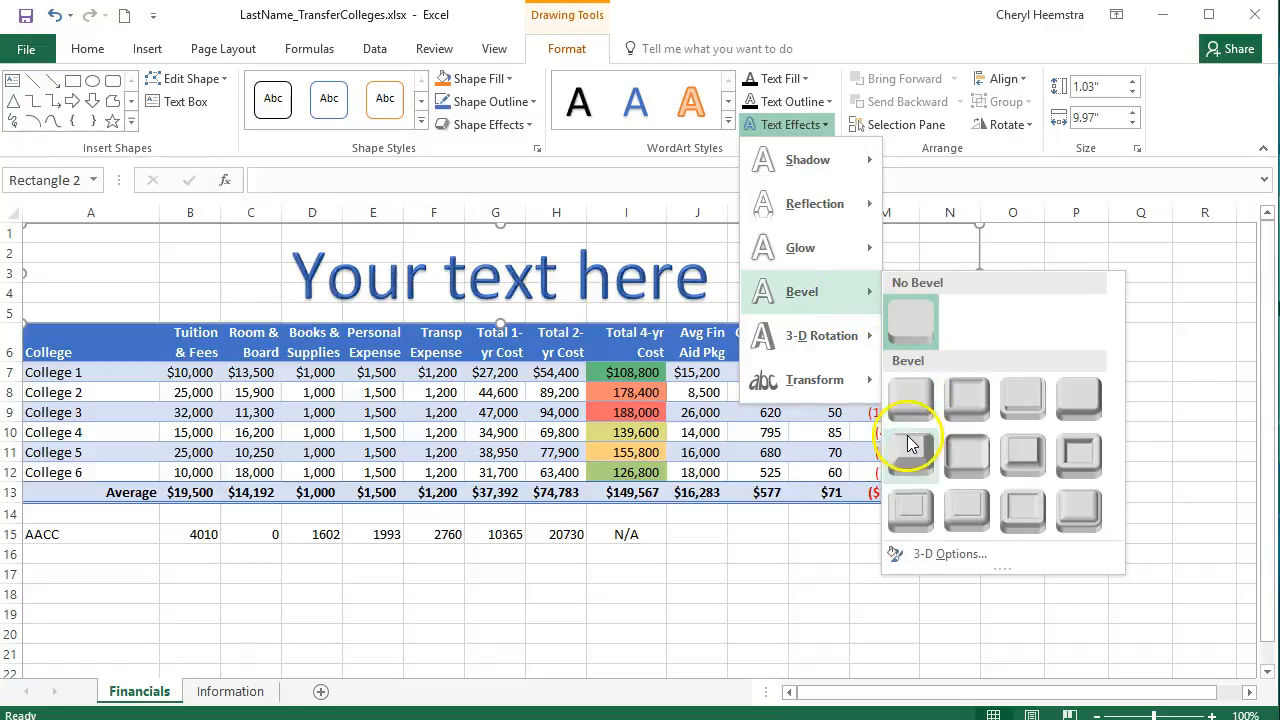
left_click(910, 398)
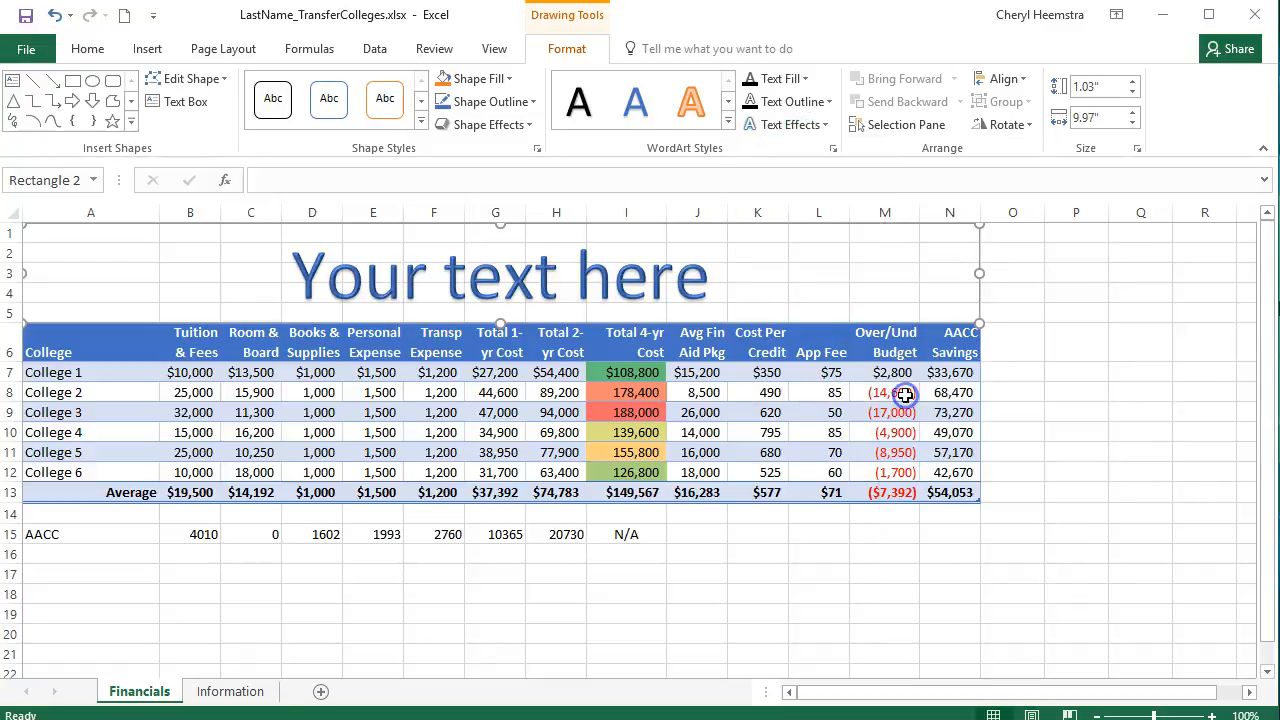
Give the WordArt text an outer shadow with the Offset: Bottom option
left_click(820, 125)
mouse_move(833, 206)
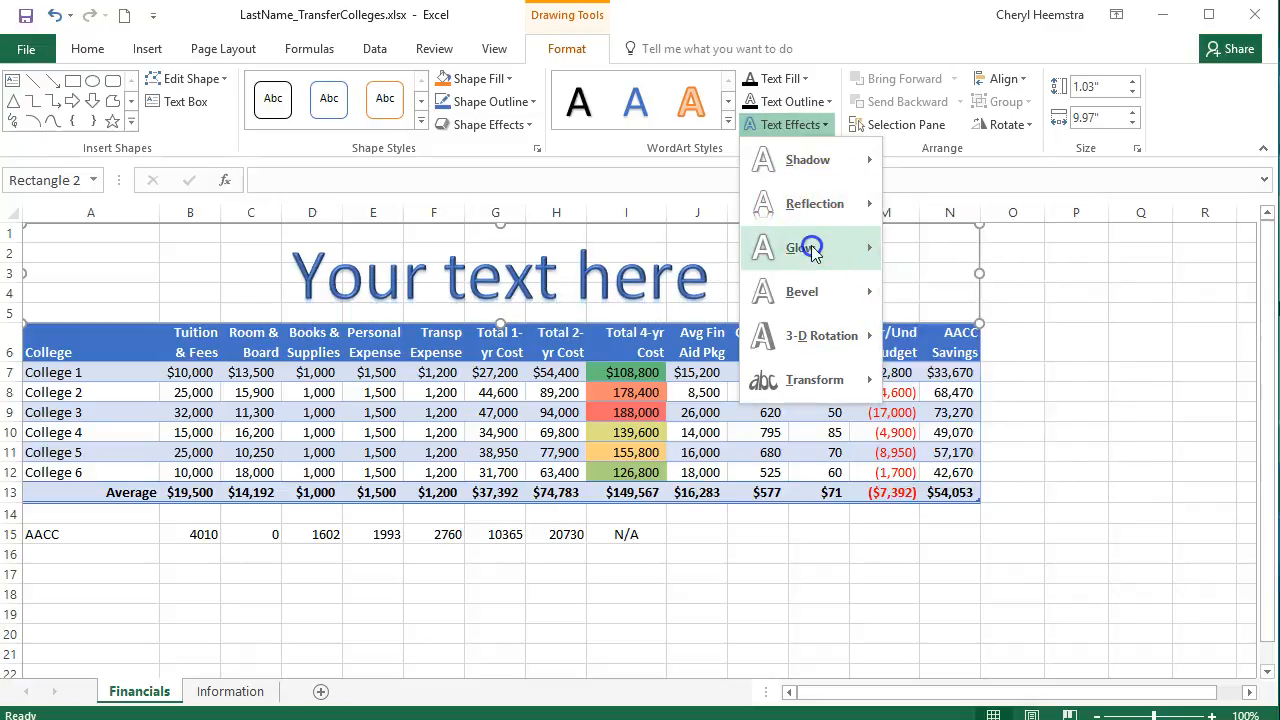
mouse_move(815, 246)
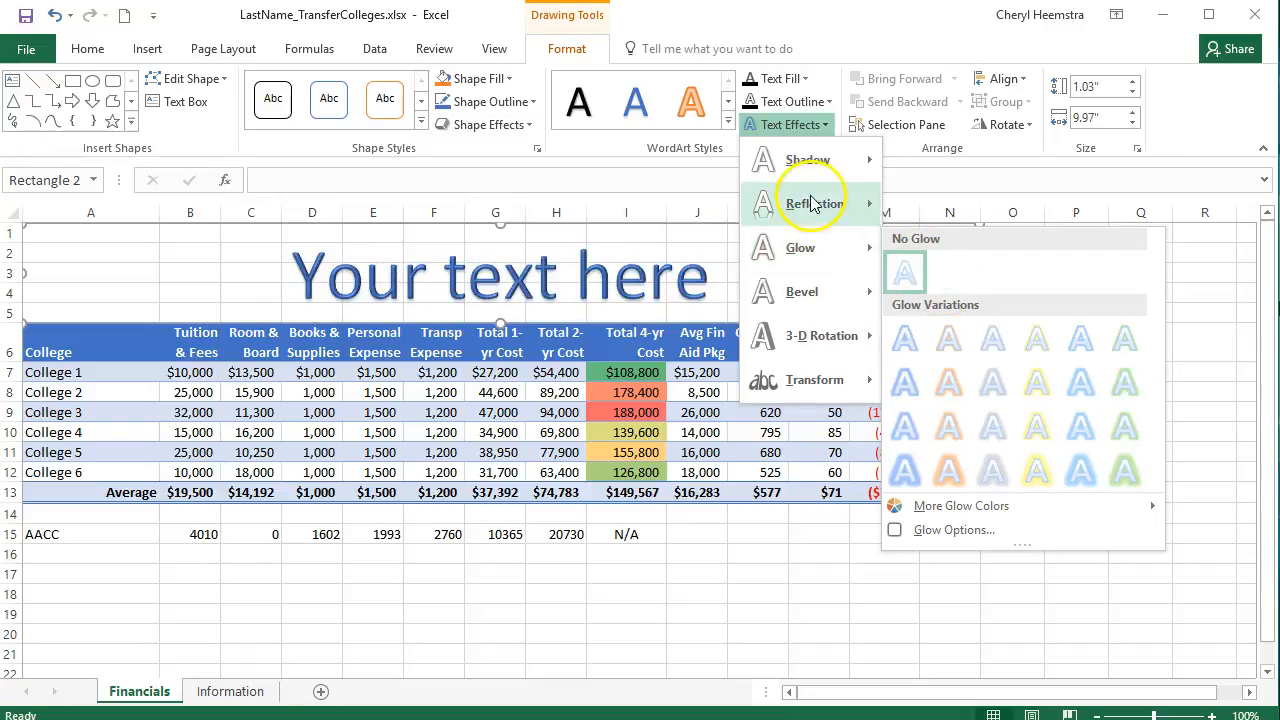
mouse_move(815, 336)
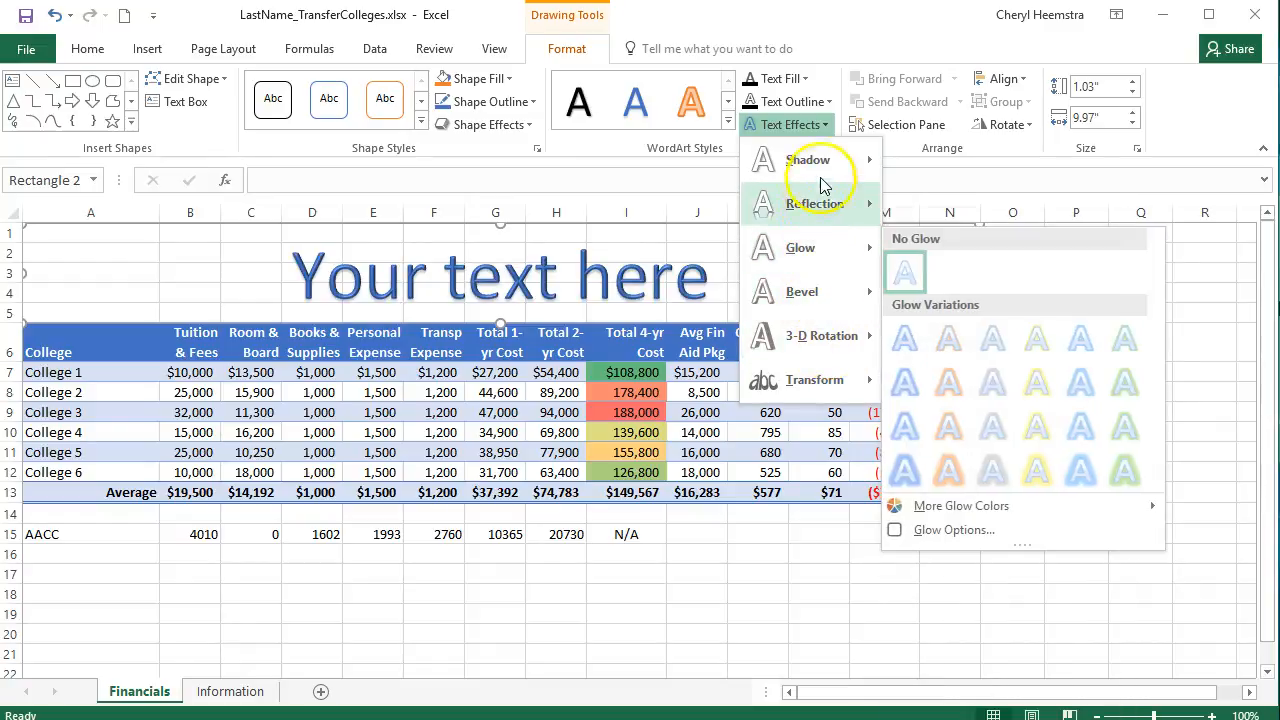
mouse_move(823, 183)
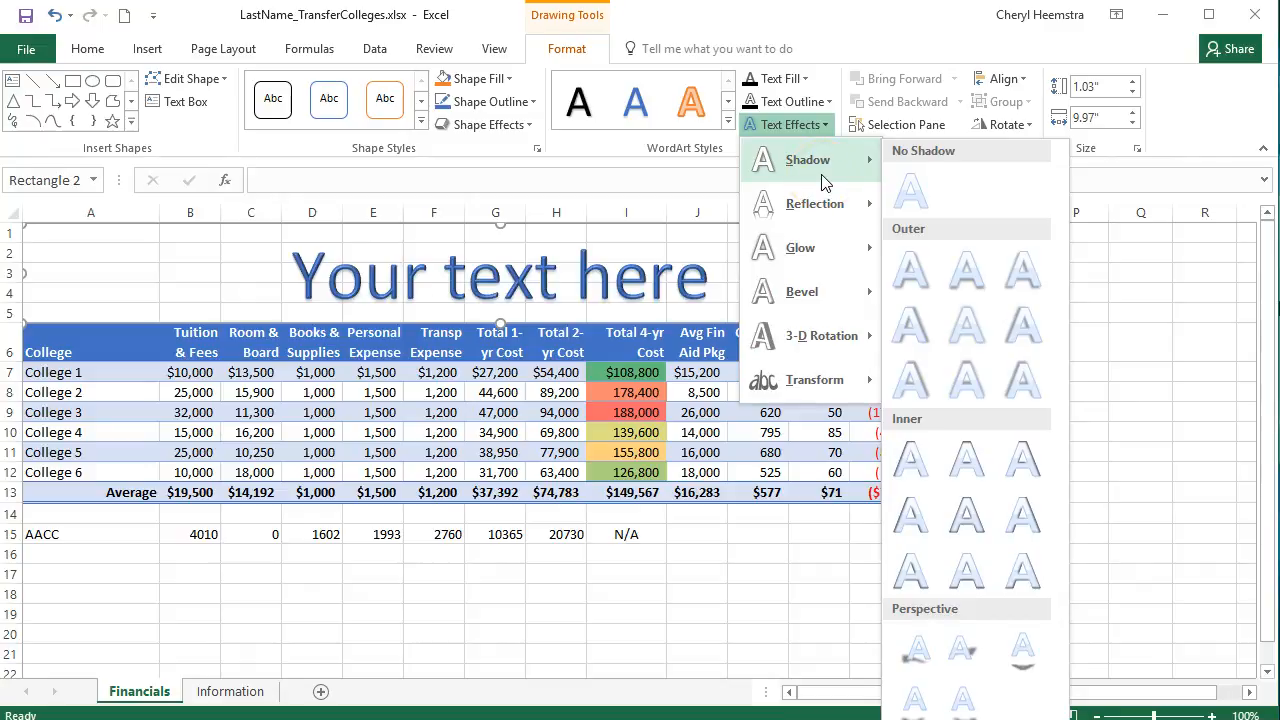
left_click(965, 275)
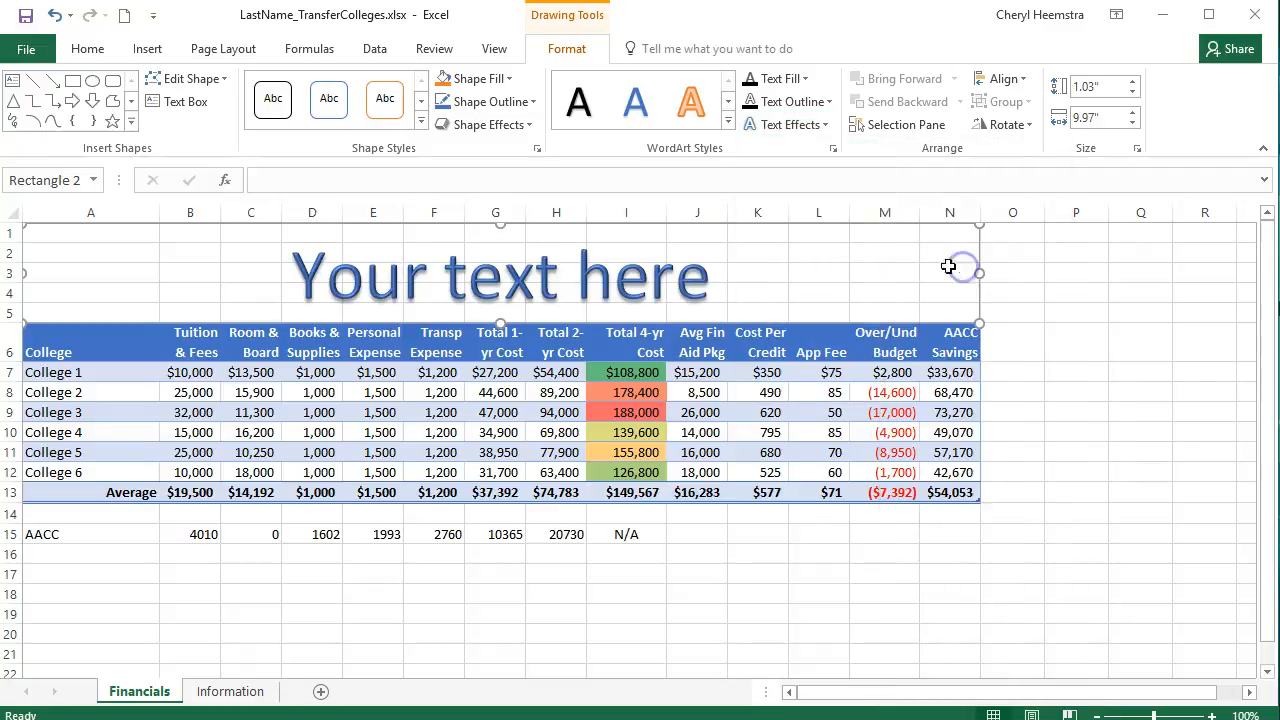
Replace the WordArt placeholder text with College Costs and deselect the WordArt
left_click(320, 272)
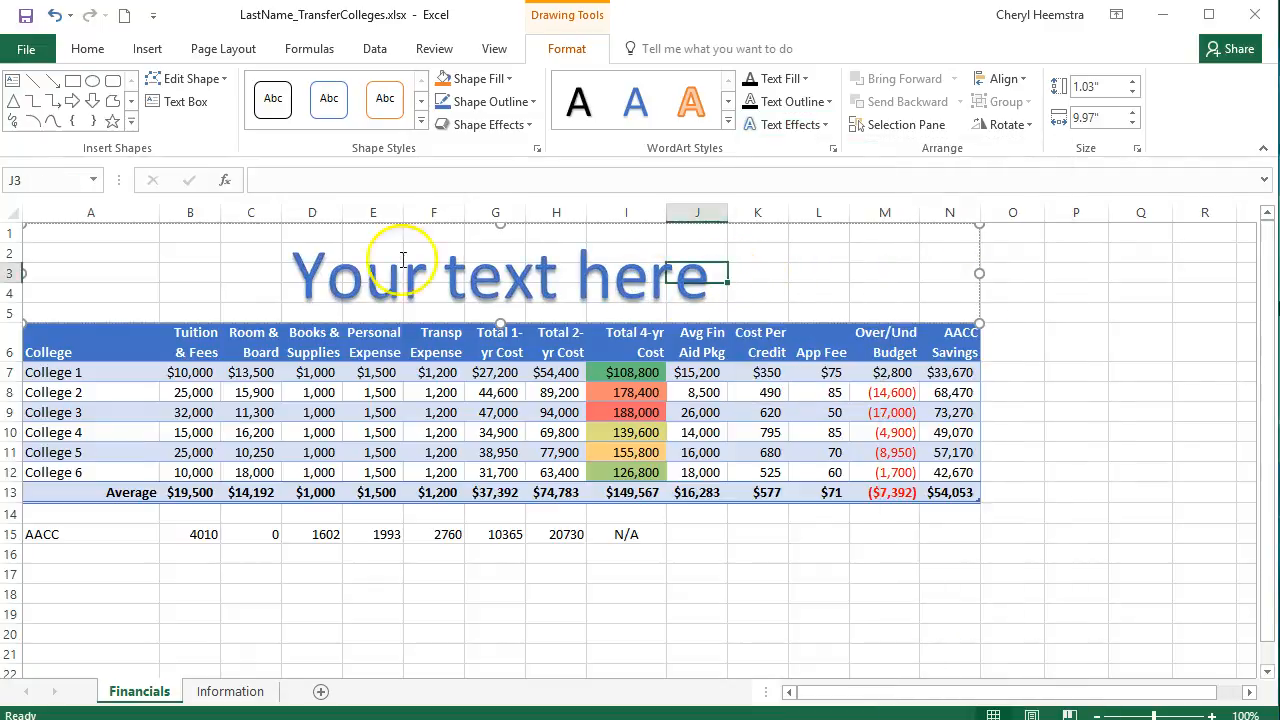
left_click_drag(295, 265, 703, 291)
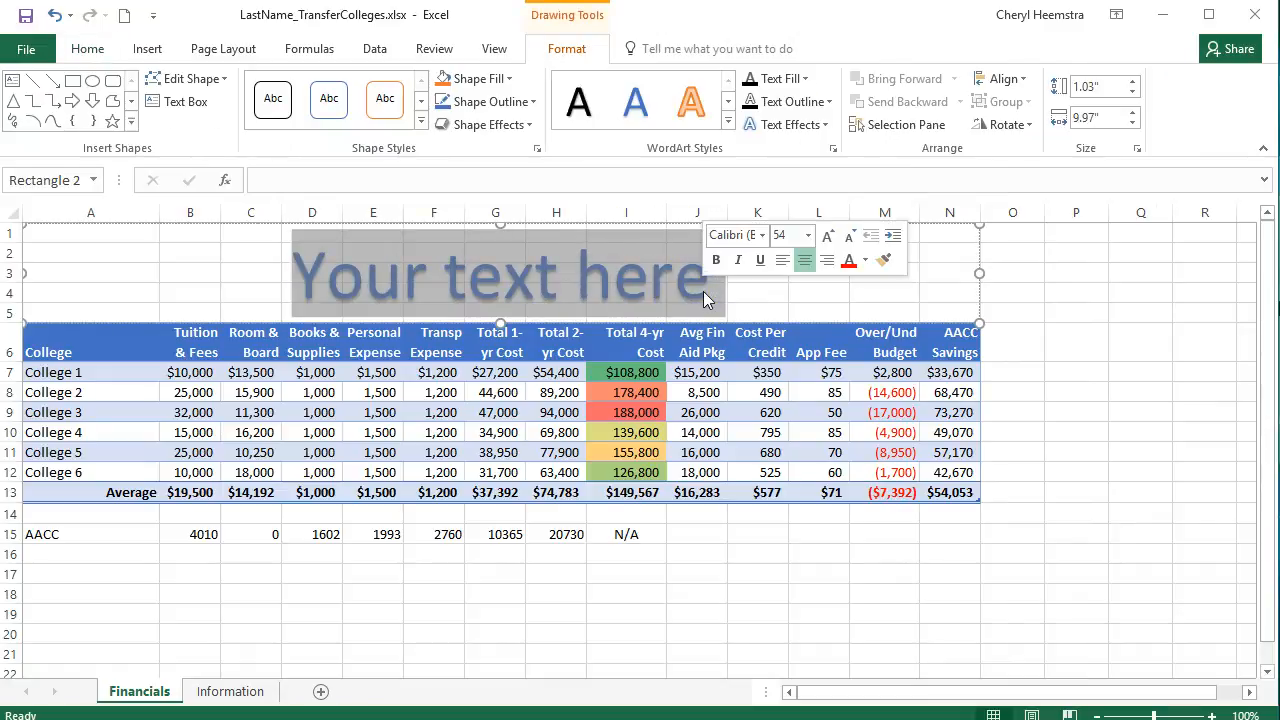
type("Co")
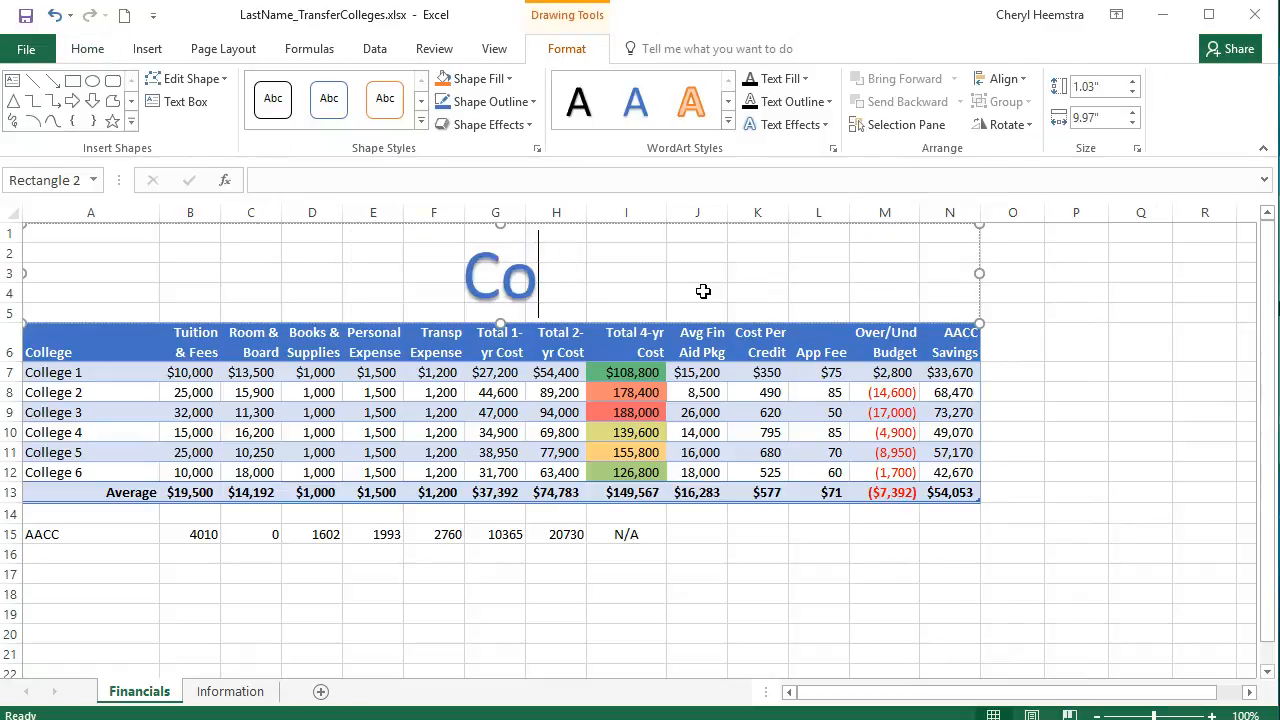
type("llege Costs")
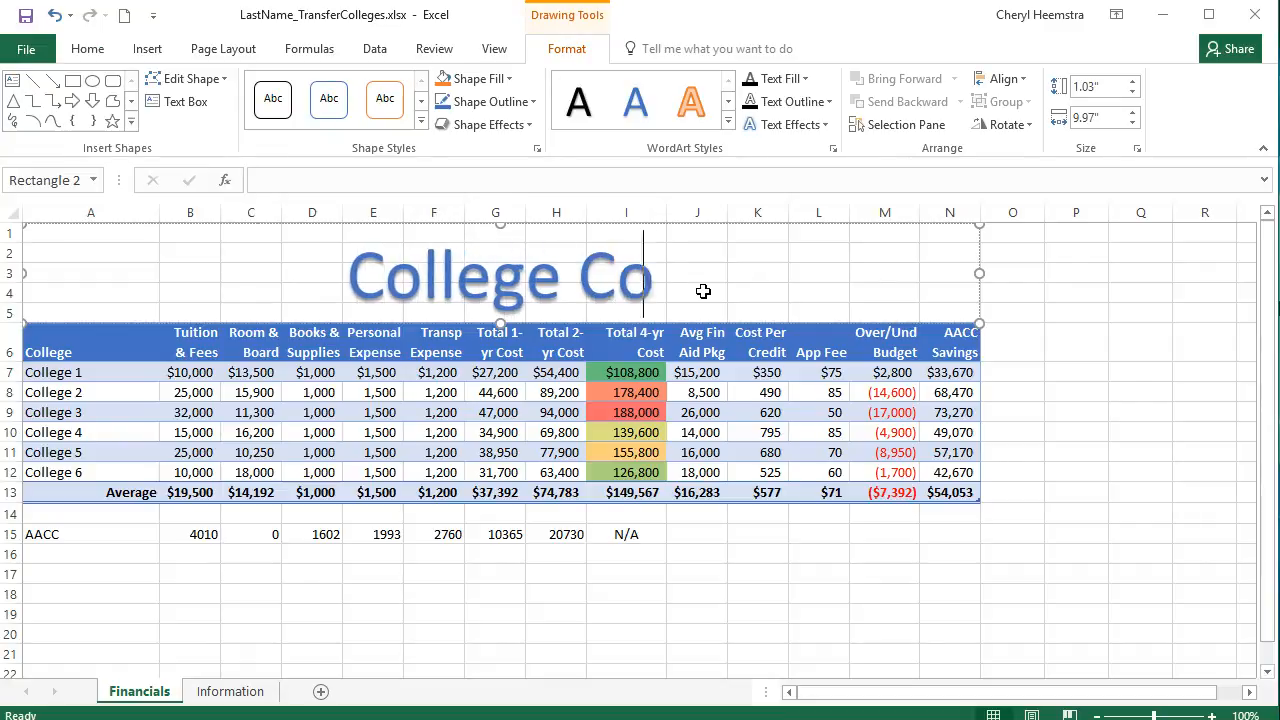
left_click(714, 254)
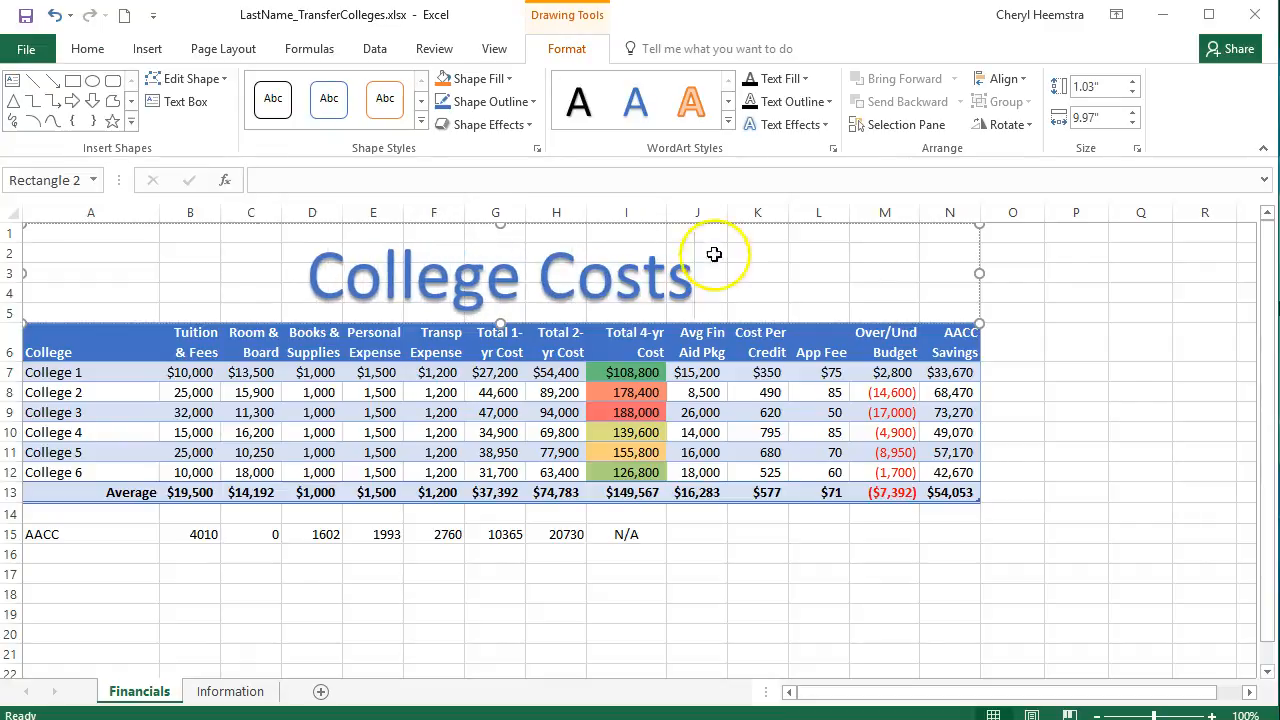
left_click(807, 592)
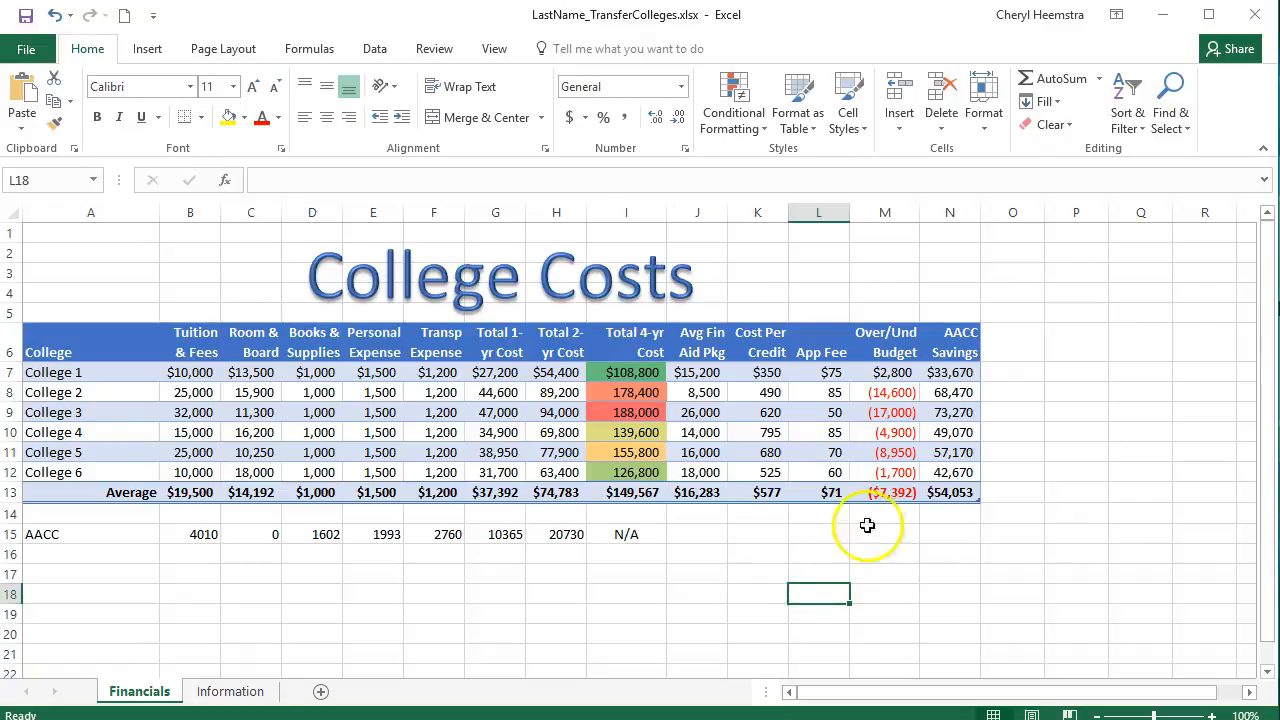